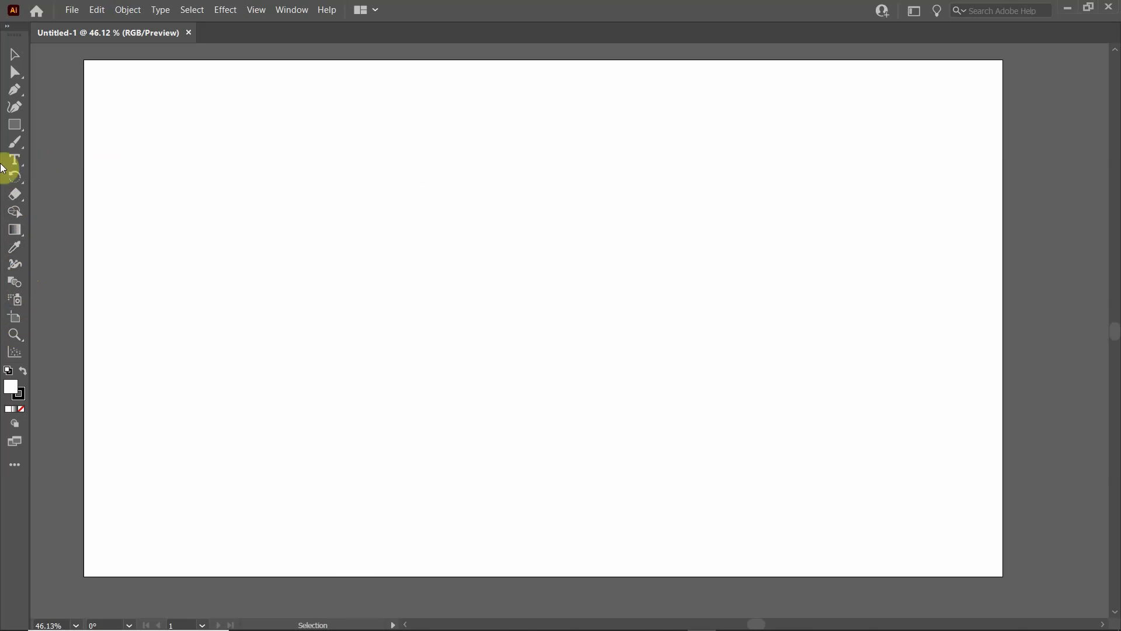
# Pick the Rectangle Tool from the shape tools flyout in the toolbar
pyautogui.click(16, 131)
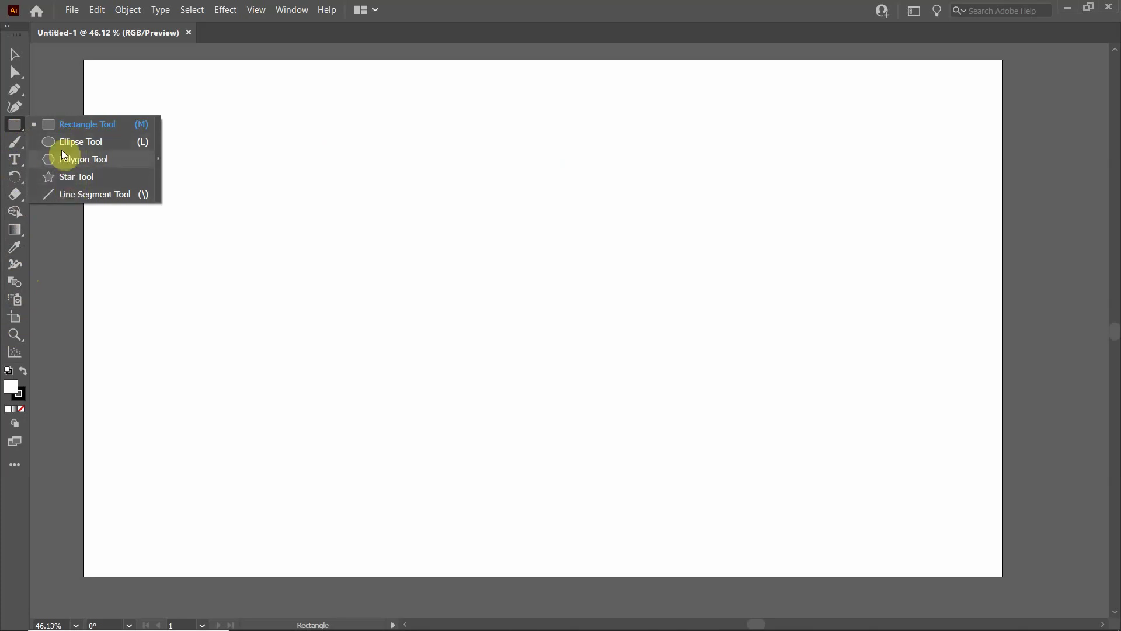
pyautogui.click(16, 129)
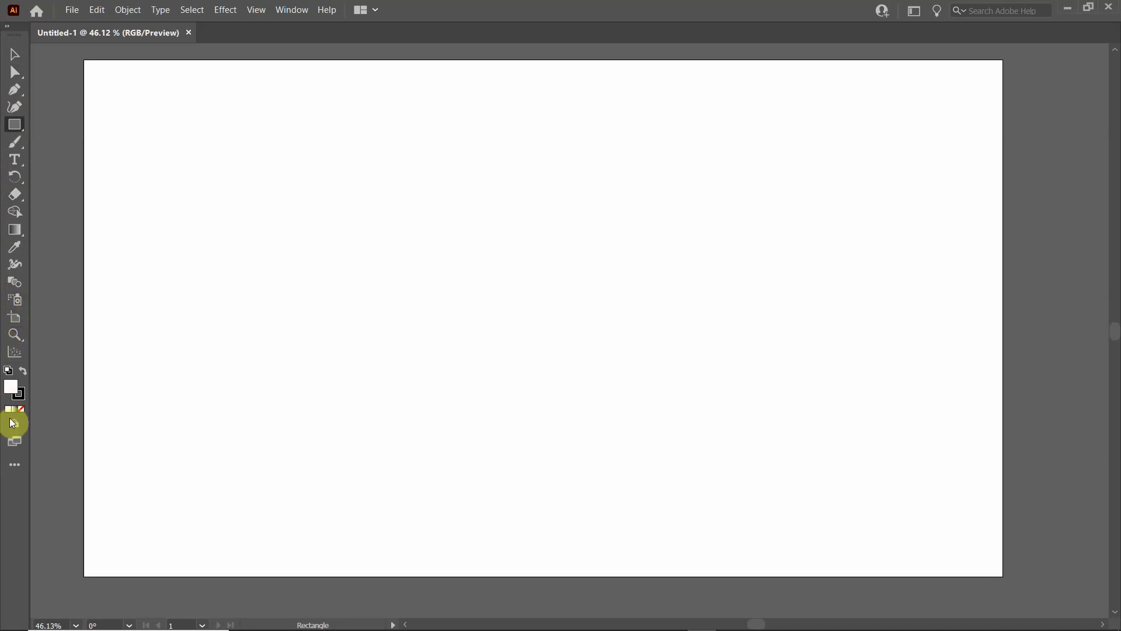
pyautogui.click(14, 467)
pyautogui.scroll(-10, 104, 299)
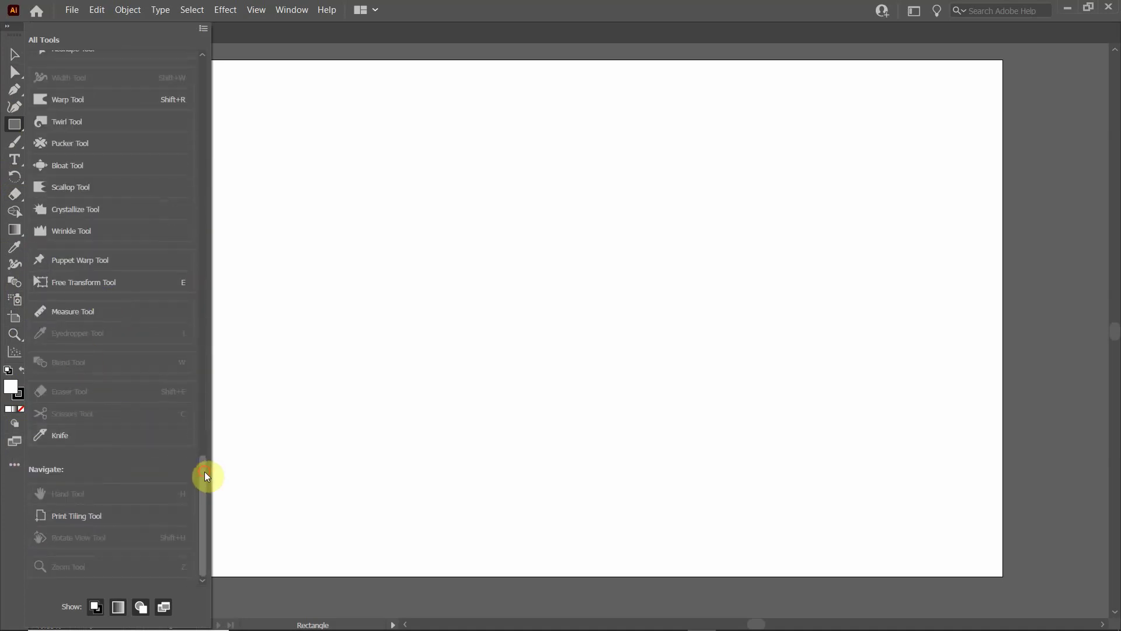
pyautogui.moveTo(205, 471); pyautogui.dragTo(196, 79)
pyautogui.click(5, 528)
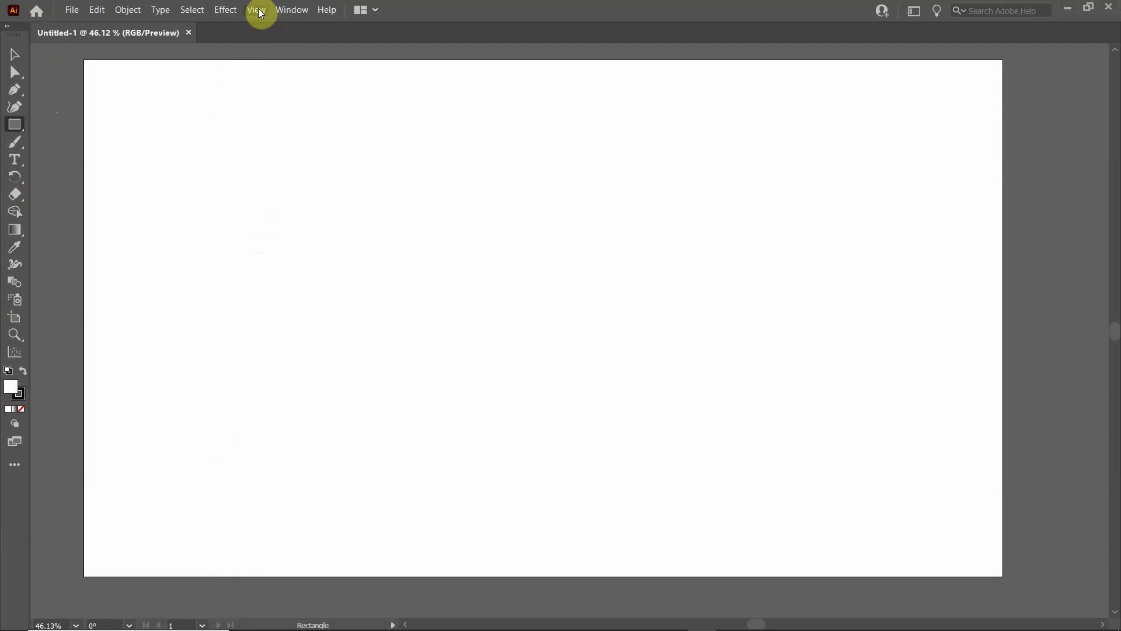
# Switch the toolbar to Advanced via Window > Toolbars
pyautogui.click(294, 14)
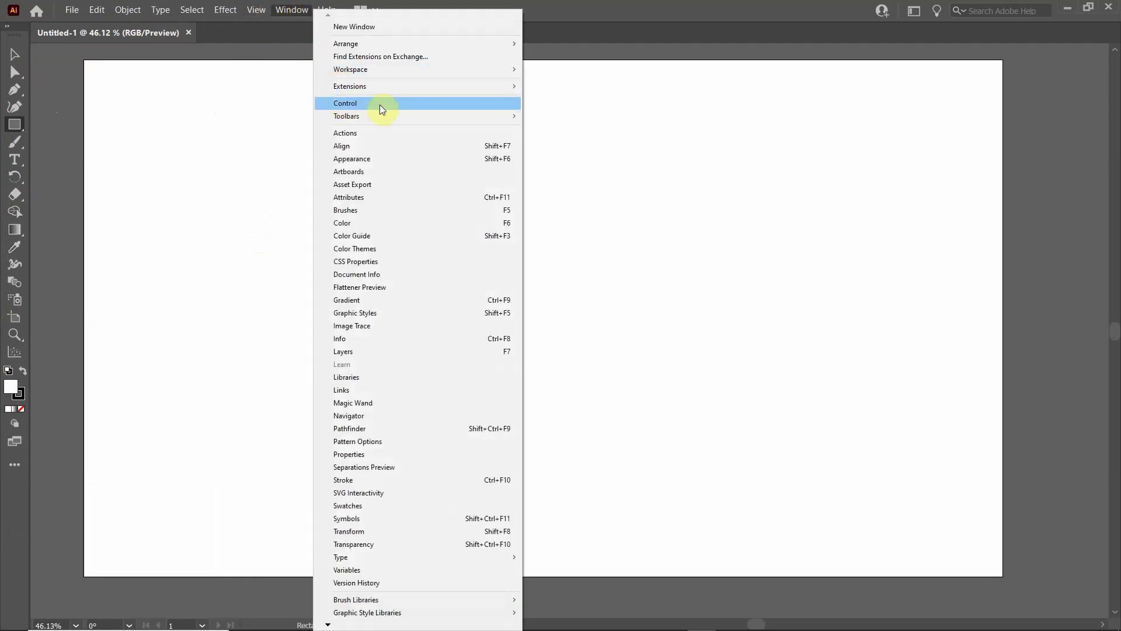
pyautogui.moveTo(435, 115)
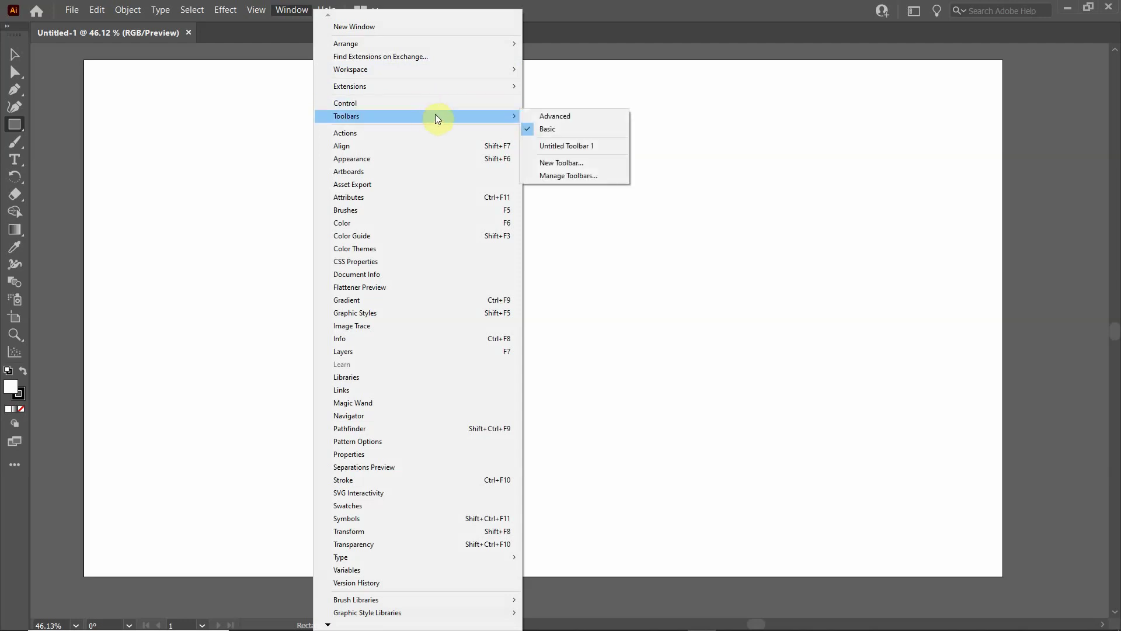
pyautogui.click(525, 117)
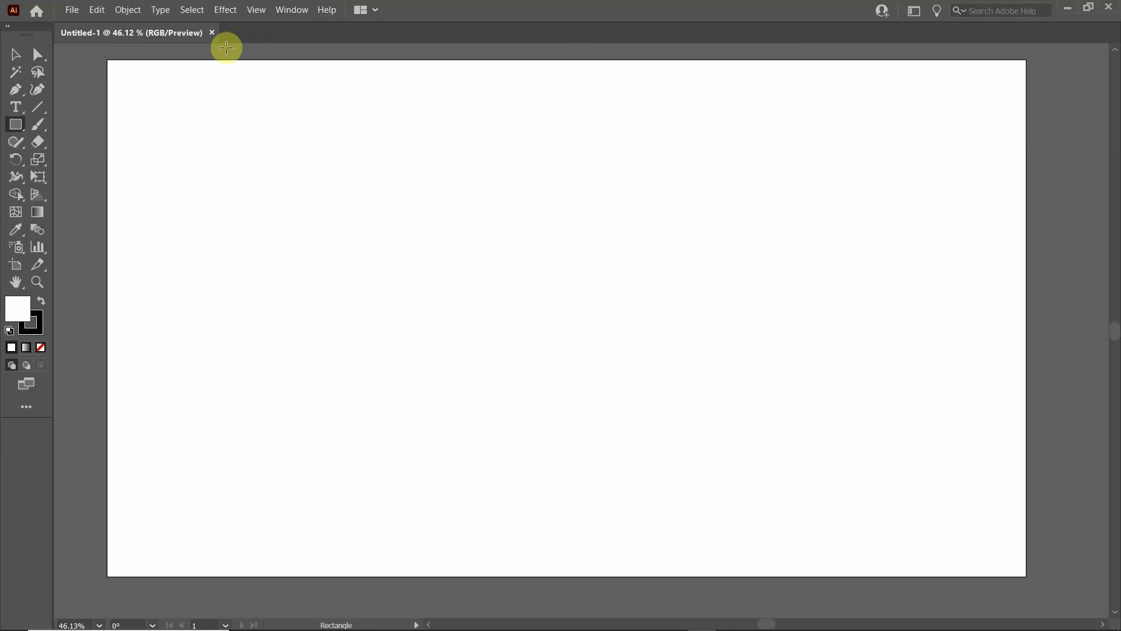
# Show the Control bar from the Window menu
pyautogui.click(298, 11)
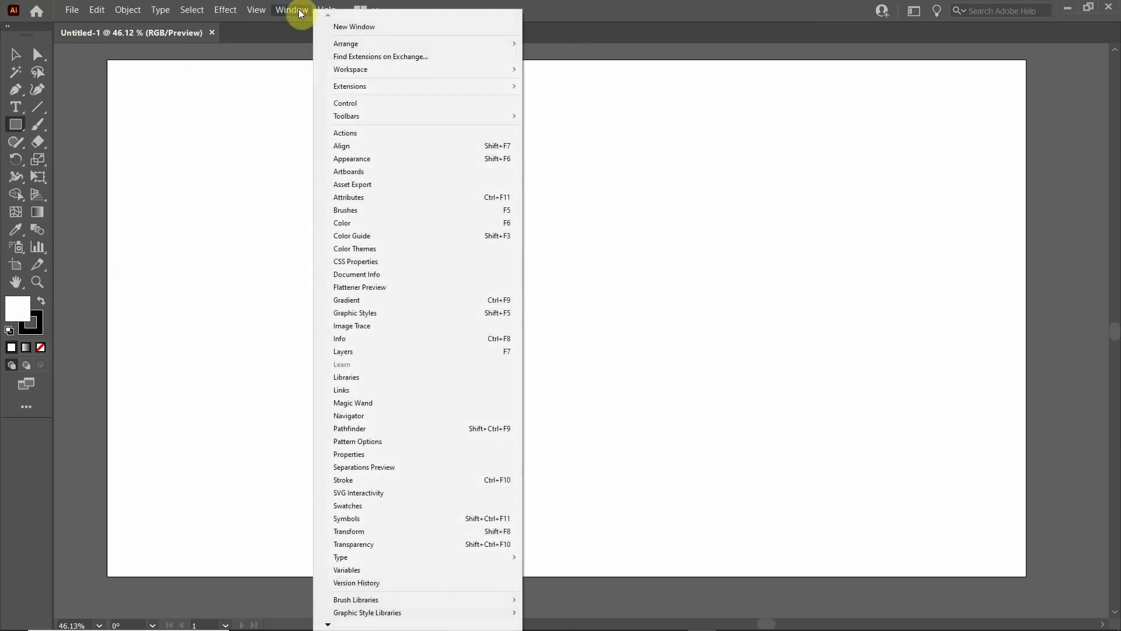
pyautogui.click(342, 108)
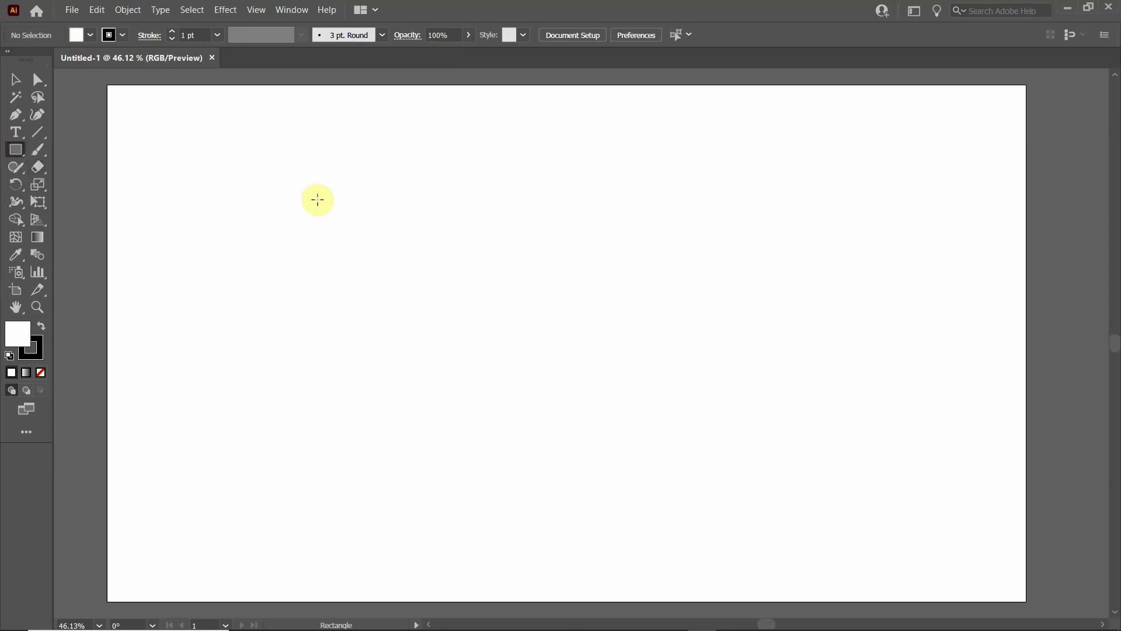
# Draw a test rectangle and centre it horizontally and vertically on the artboard
pyautogui.moveTo(316, 182); pyautogui.dragTo(639, 349)
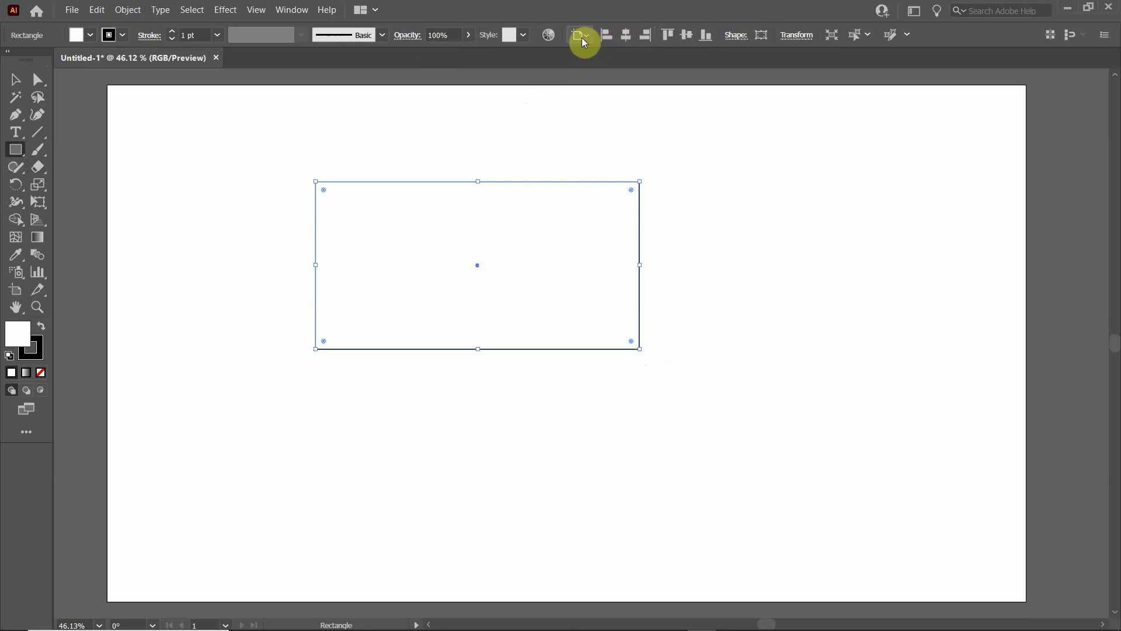
pyautogui.click(628, 36)
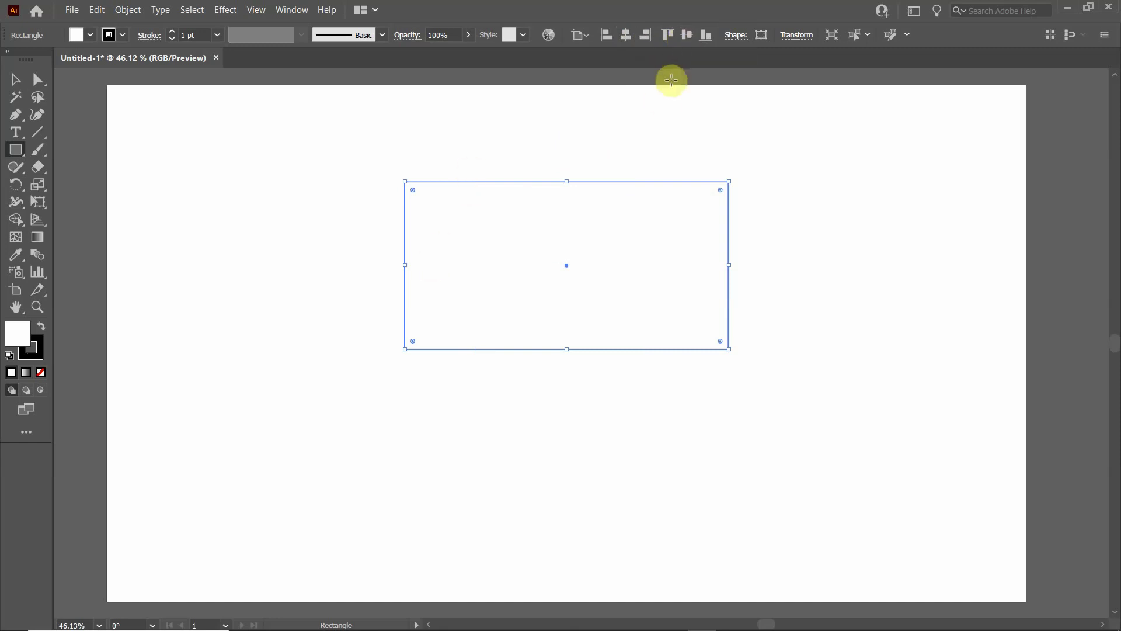
pyautogui.click(686, 37)
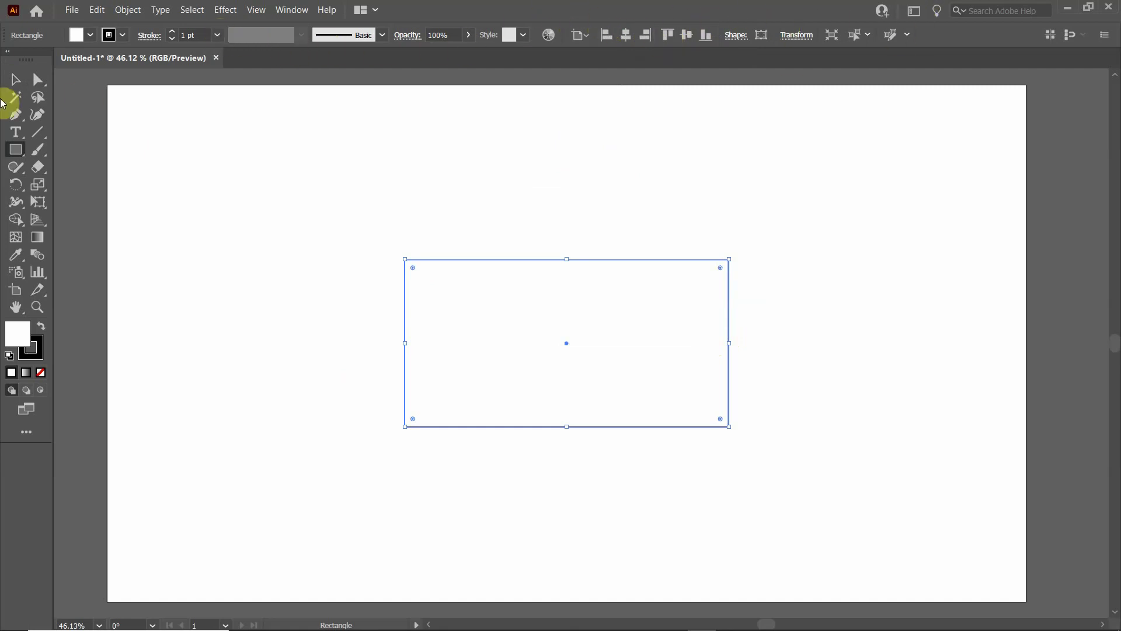
# Select the rectangle with the Selection tool and delete it
pyautogui.click(16, 80)
pyautogui.click(556, 213)
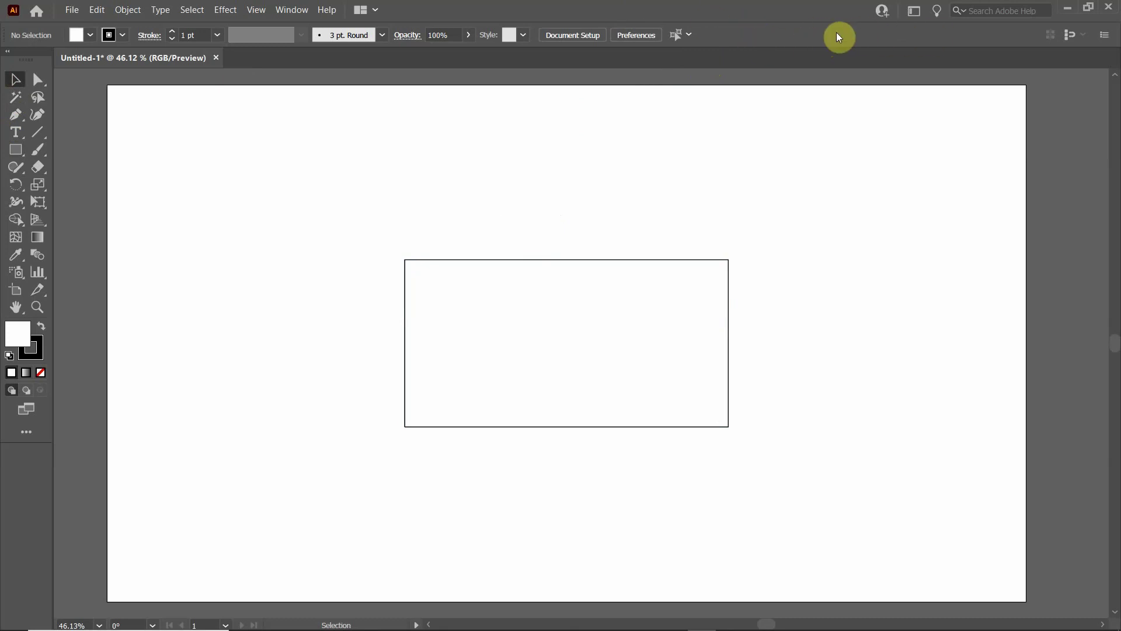
pyautogui.click(651, 261)
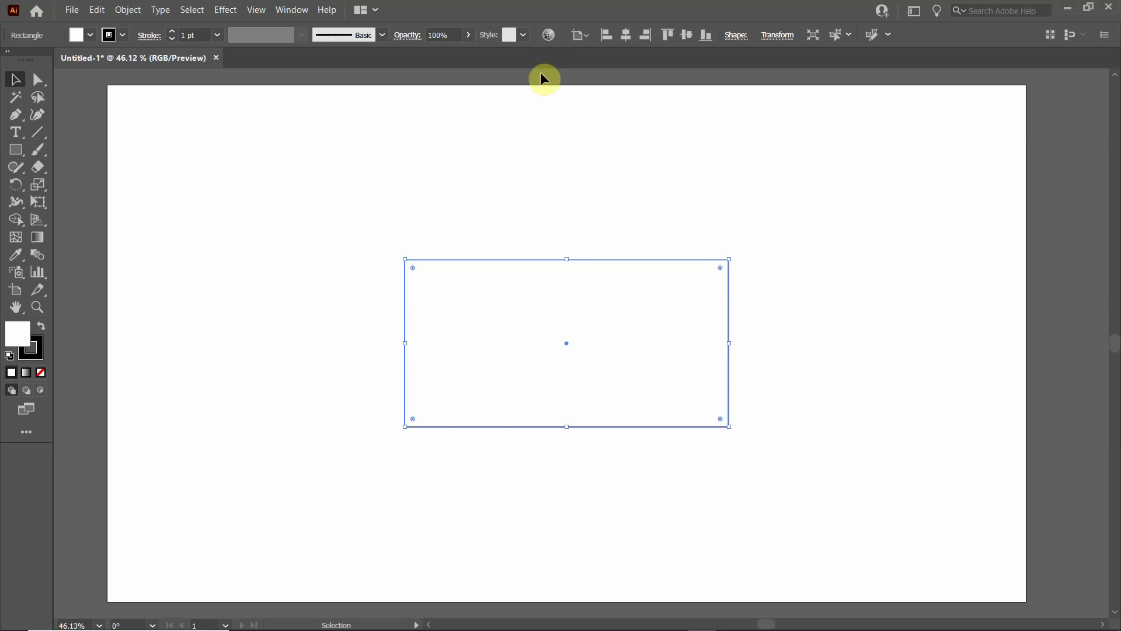
pyautogui.click(592, 198)
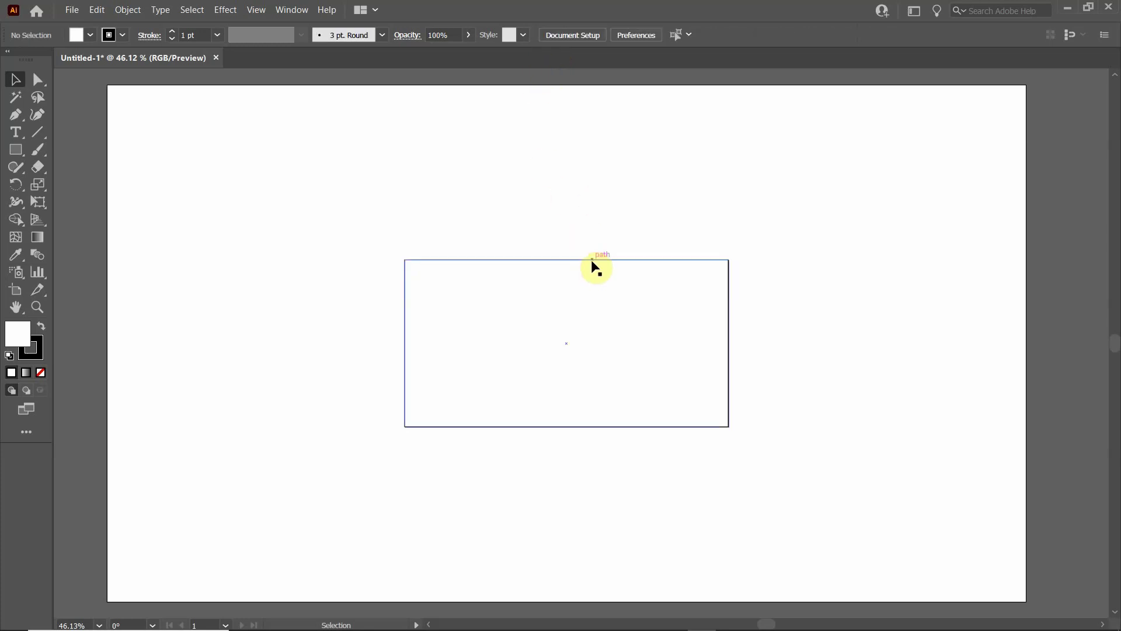
pyautogui.click(591, 260)
pyautogui.press('Delete')
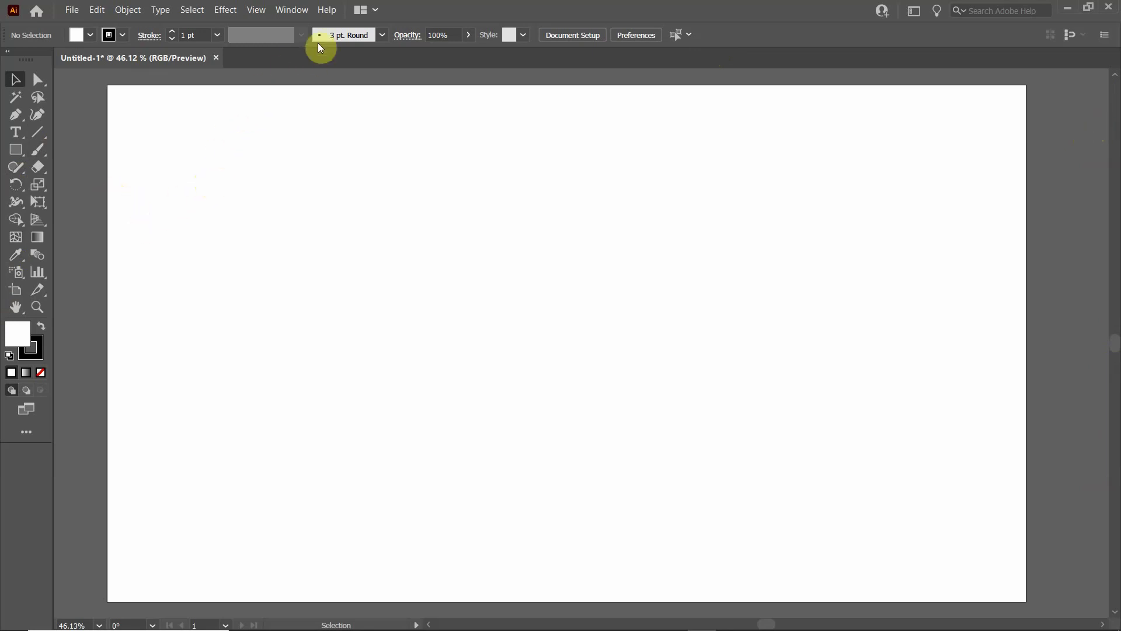
# Open the Color Guide panel, collapse the Color panels to icons and dock them on the right
pyautogui.click(295, 17)
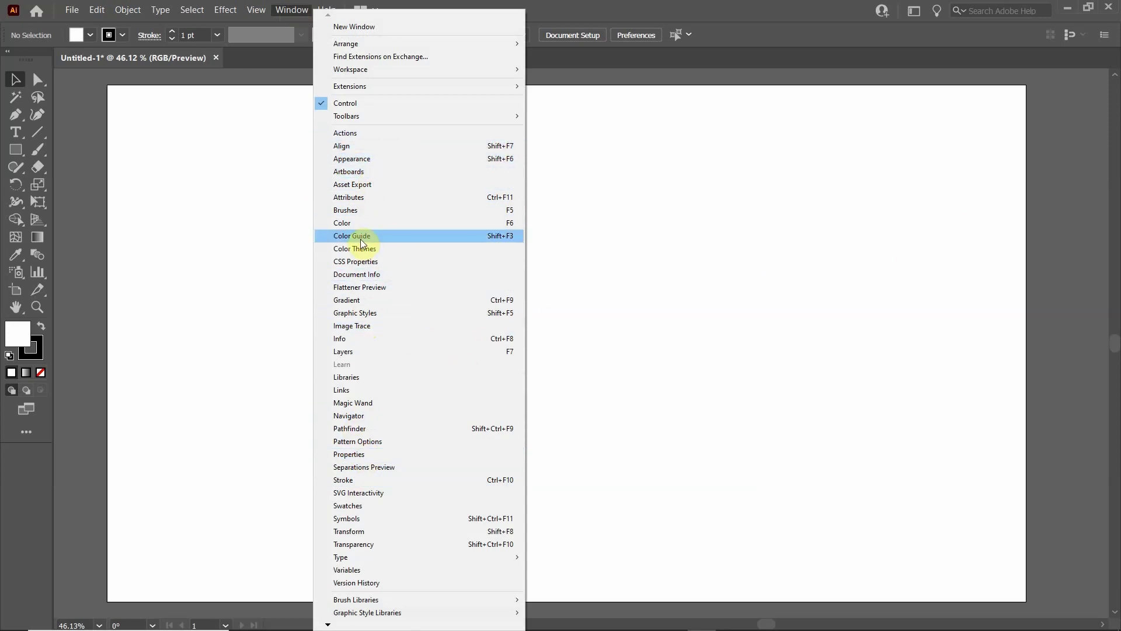
pyautogui.click(371, 224)
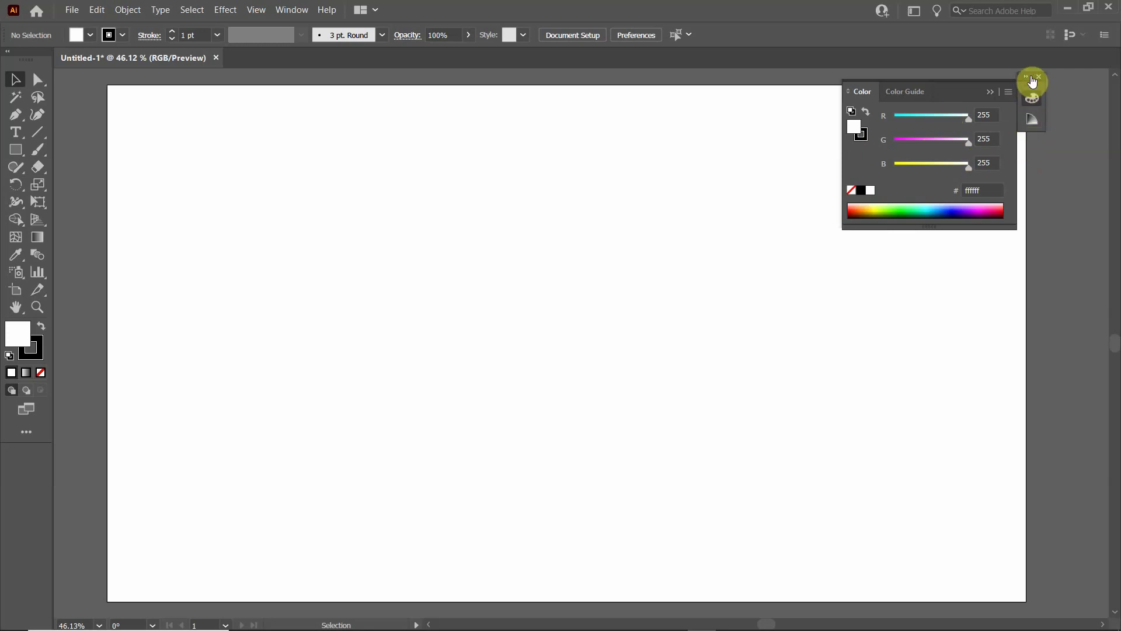
pyautogui.click(993, 92)
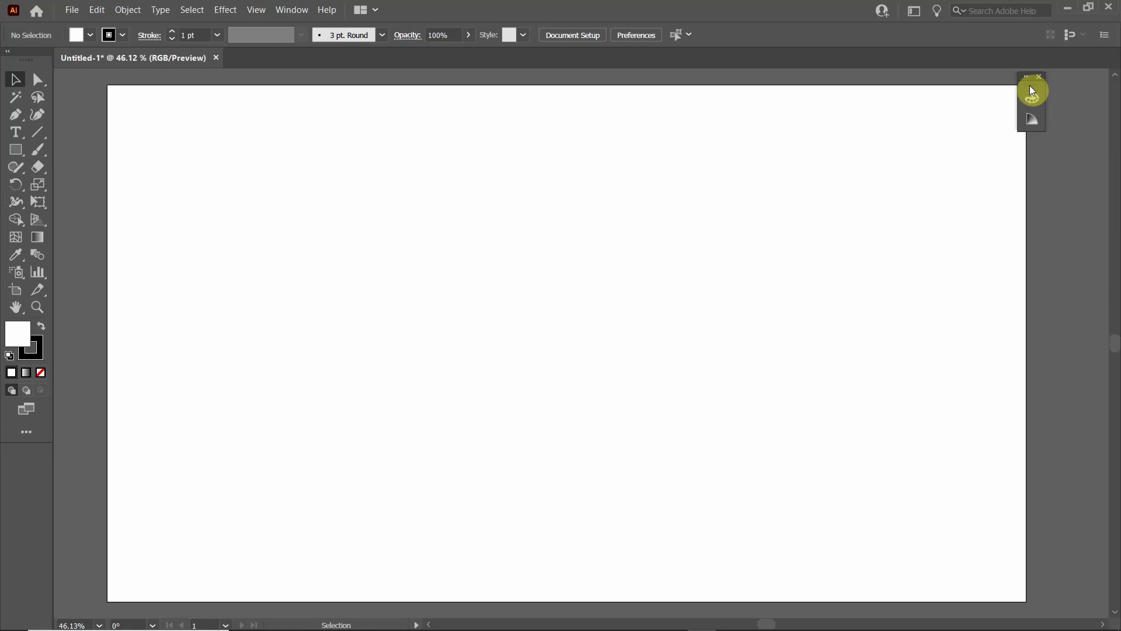
pyautogui.moveTo(1032, 91); pyautogui.dragTo(1113, 82)
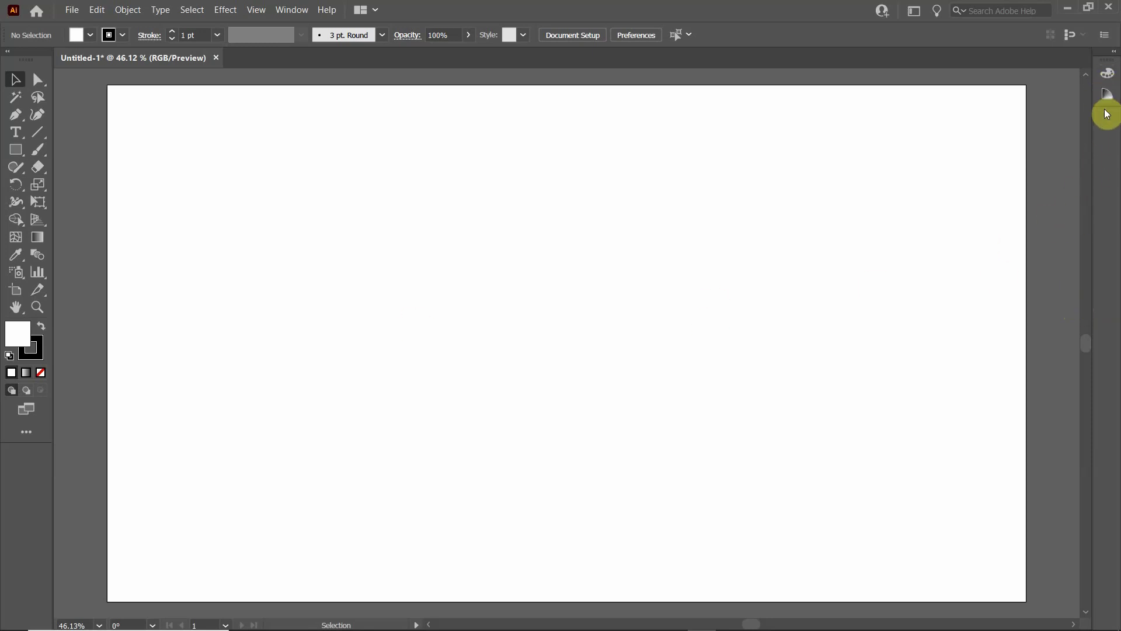
pyautogui.click(1108, 77)
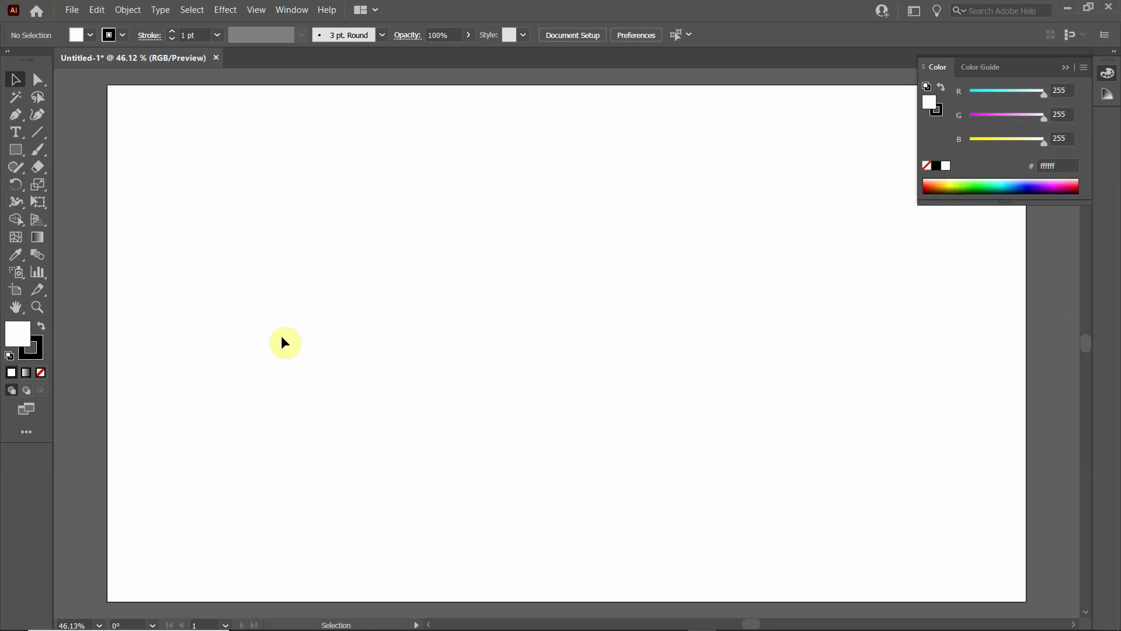
pyautogui.click(1108, 97)
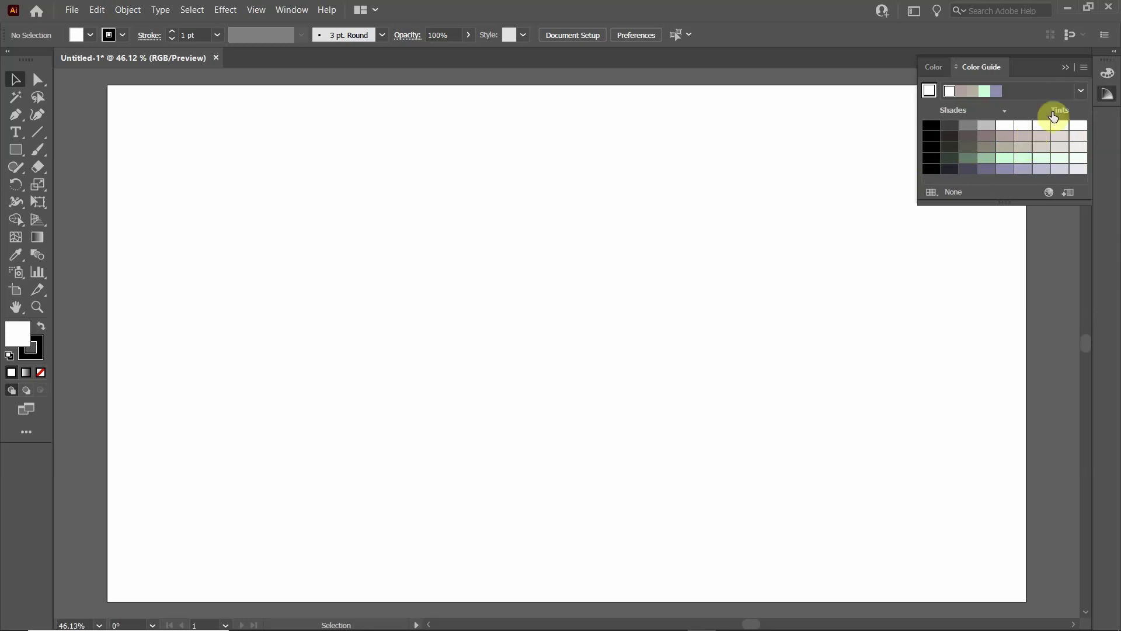
pyautogui.click(91, 35)
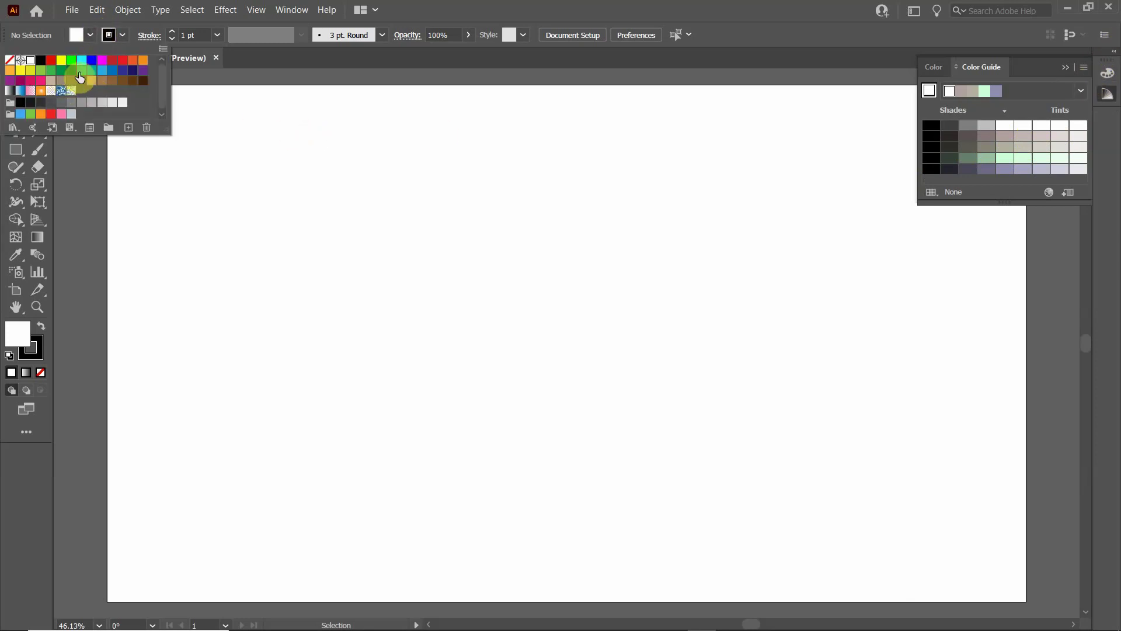
pyautogui.click(69, 35)
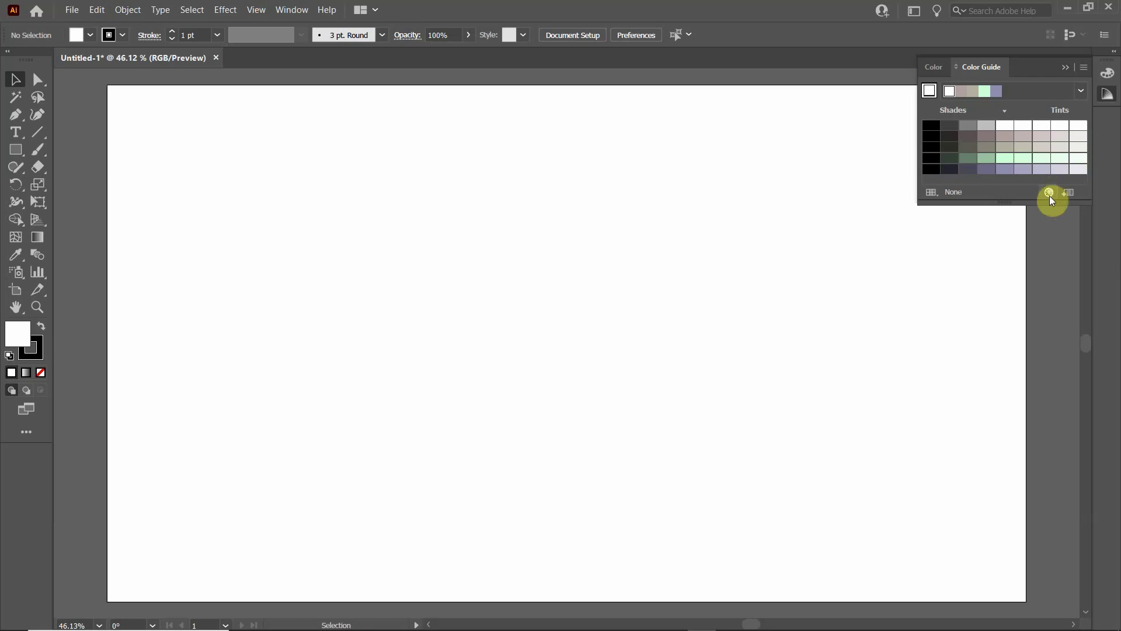
pyautogui.click(1065, 69)
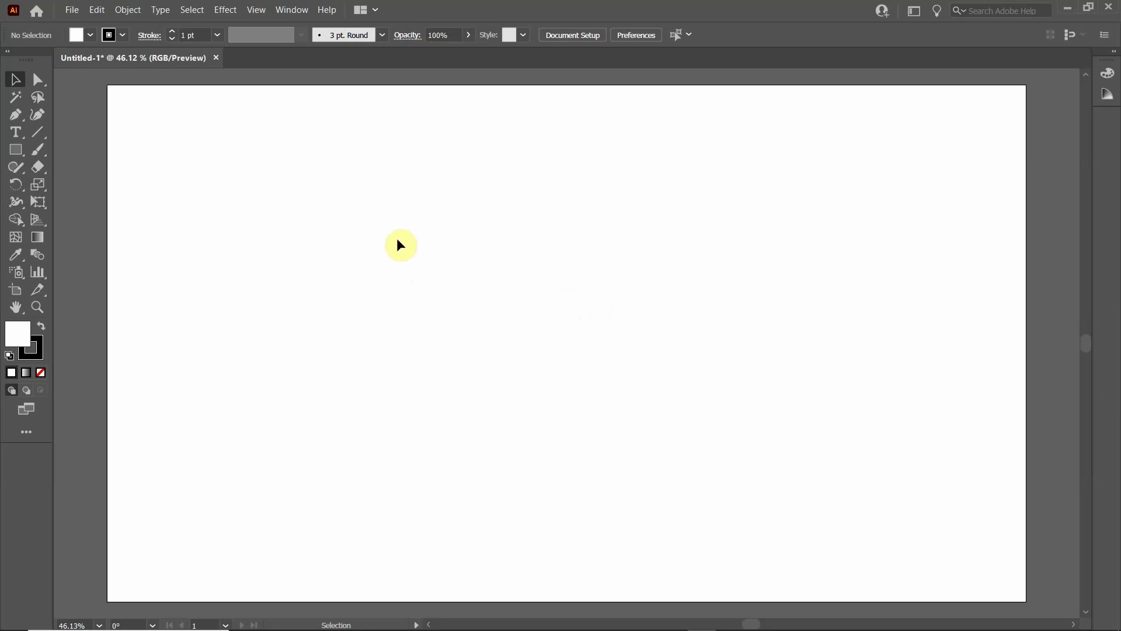
# Open the Swatches panel from the Window menu
pyautogui.click(291, 11)
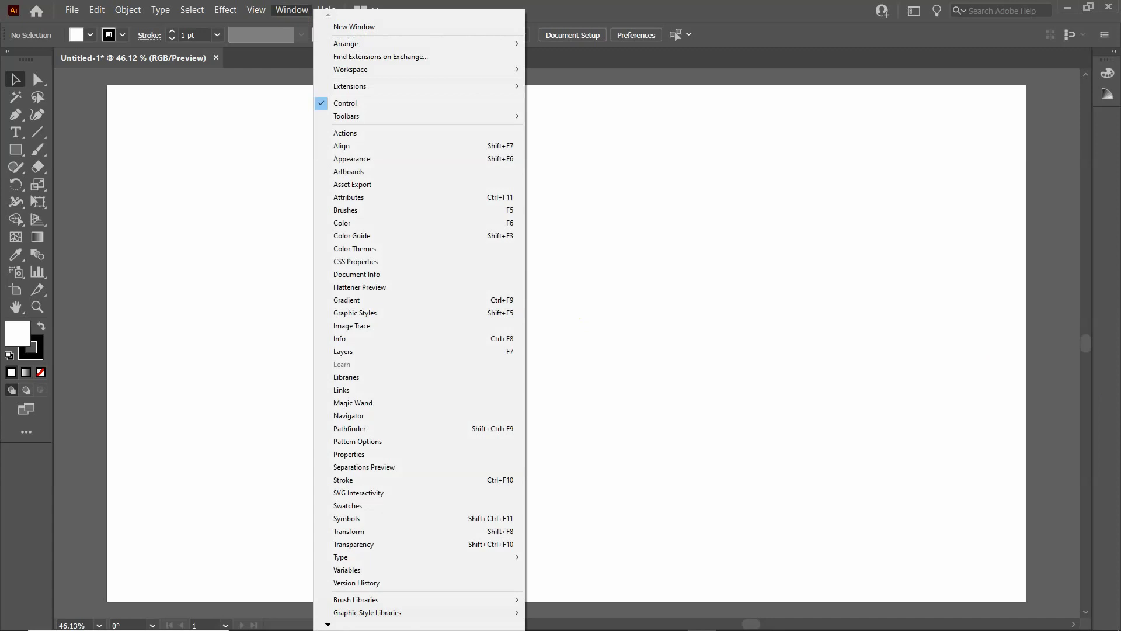
pyautogui.press('Escape')
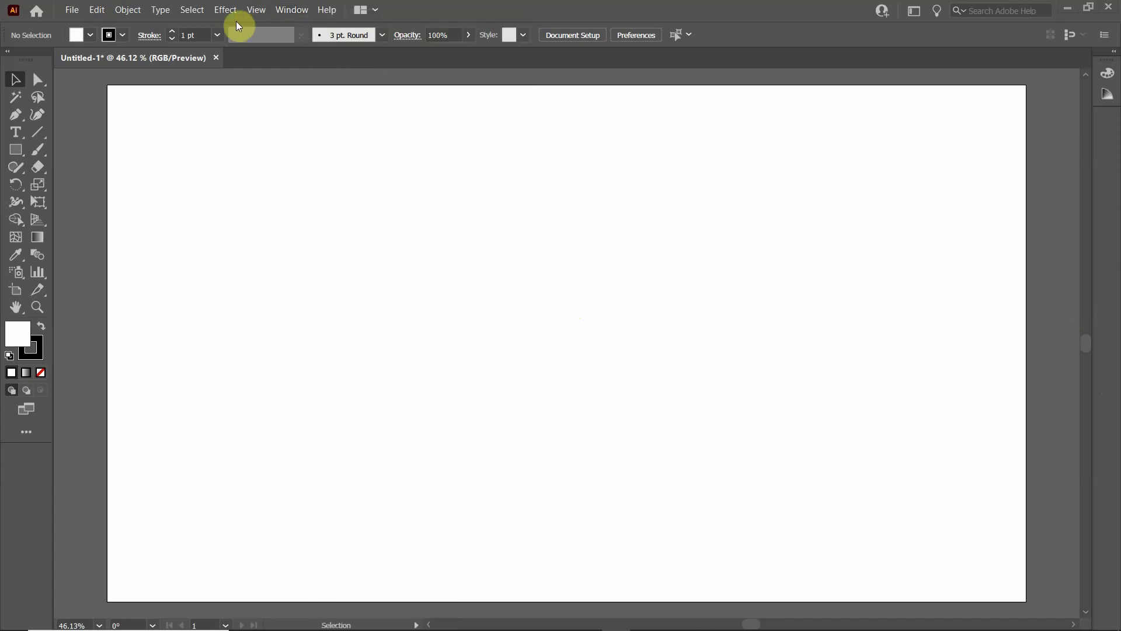
pyautogui.click(281, 12)
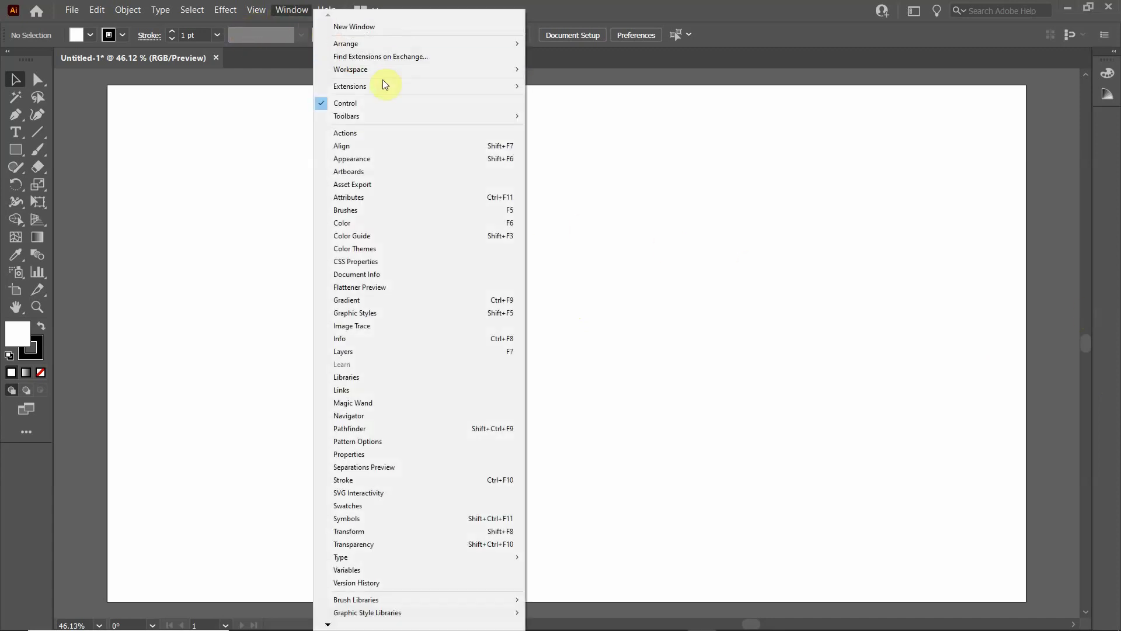
pyautogui.click(361, 519)
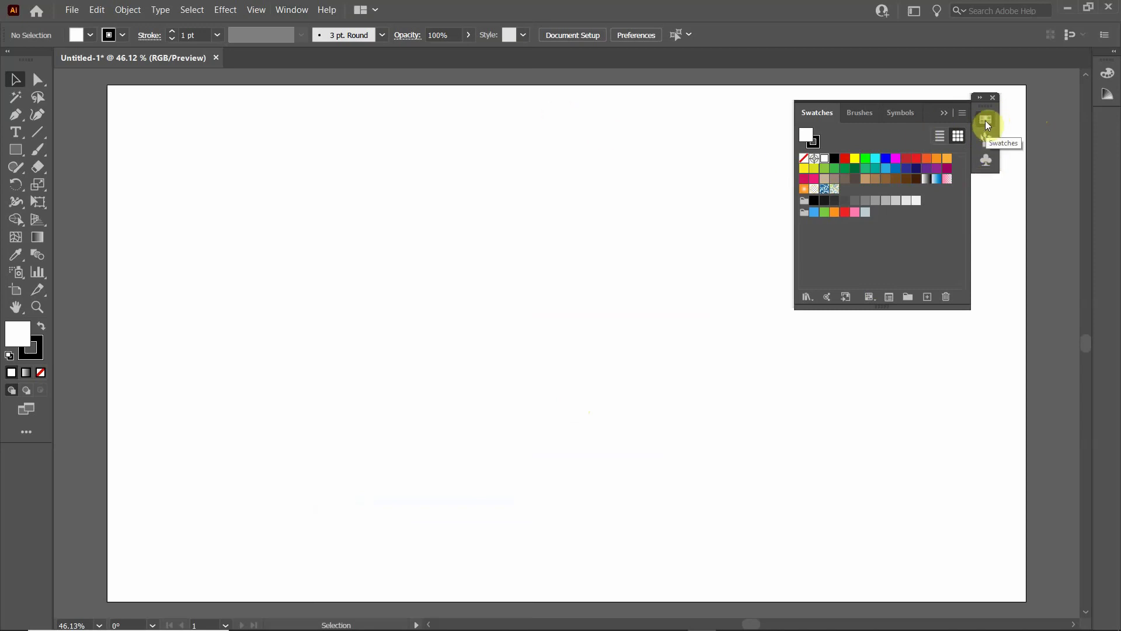
# Cycle through the Brushes, Symbols and Swatches tabs, then collapse and dock the group on the right
pyautogui.click(986, 144)
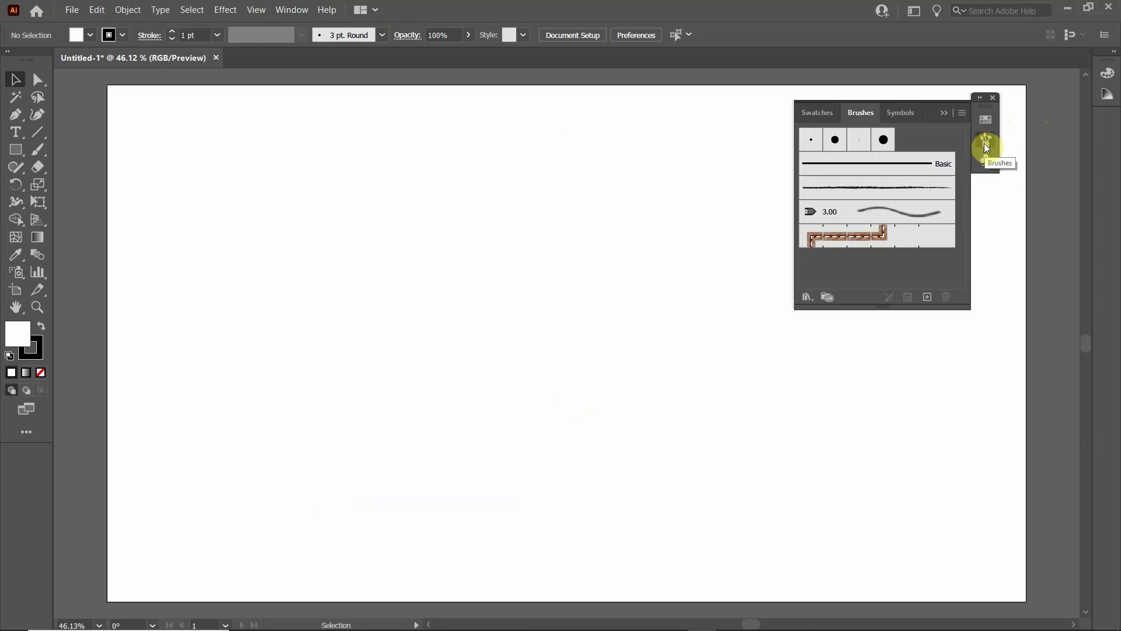
pyautogui.click(982, 164)
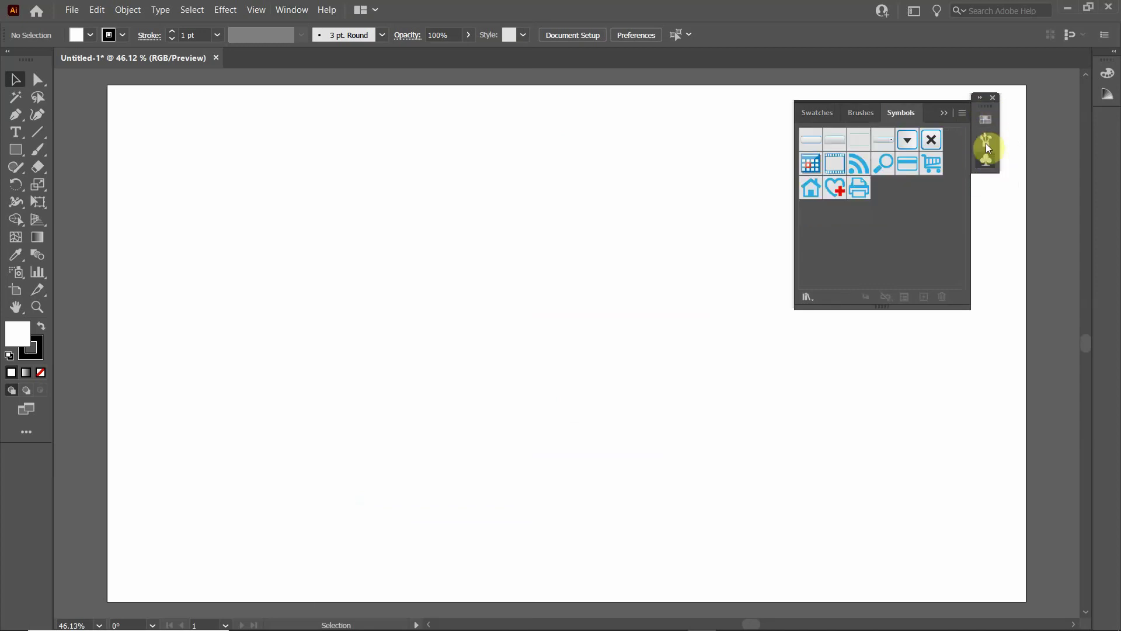
pyautogui.click(984, 140)
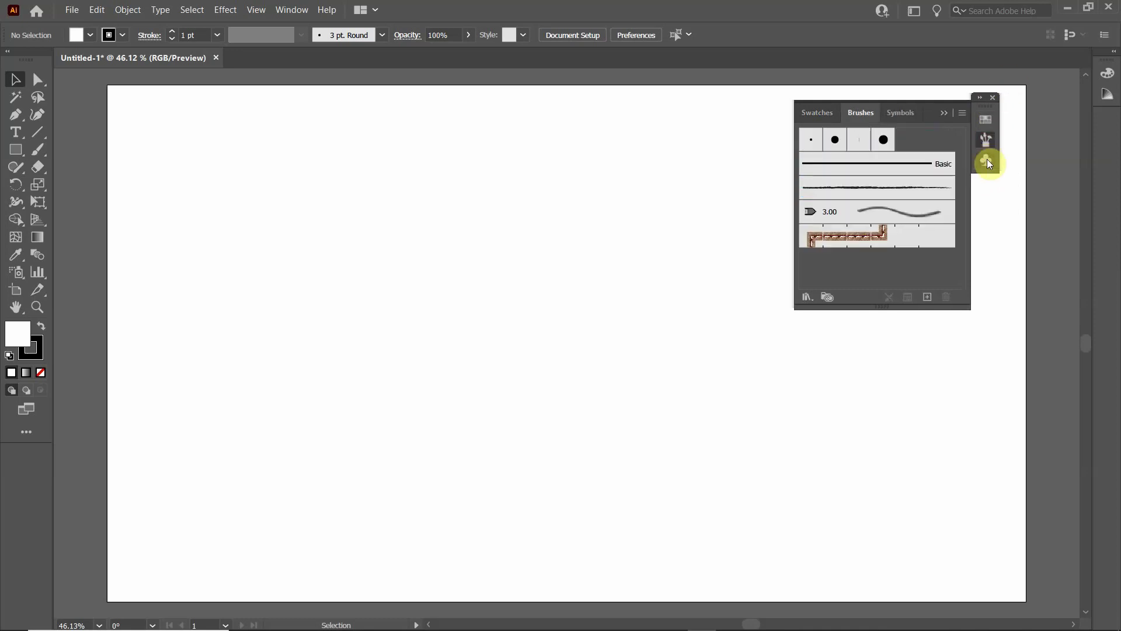
pyautogui.click(987, 159)
pyautogui.click(990, 121)
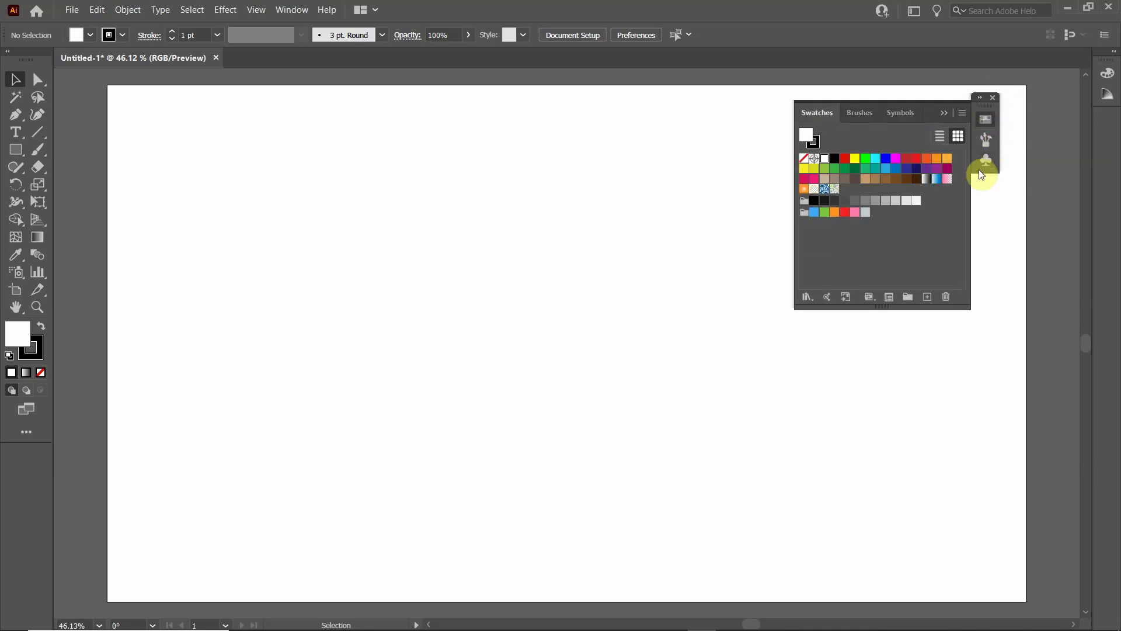
pyautogui.click(986, 140)
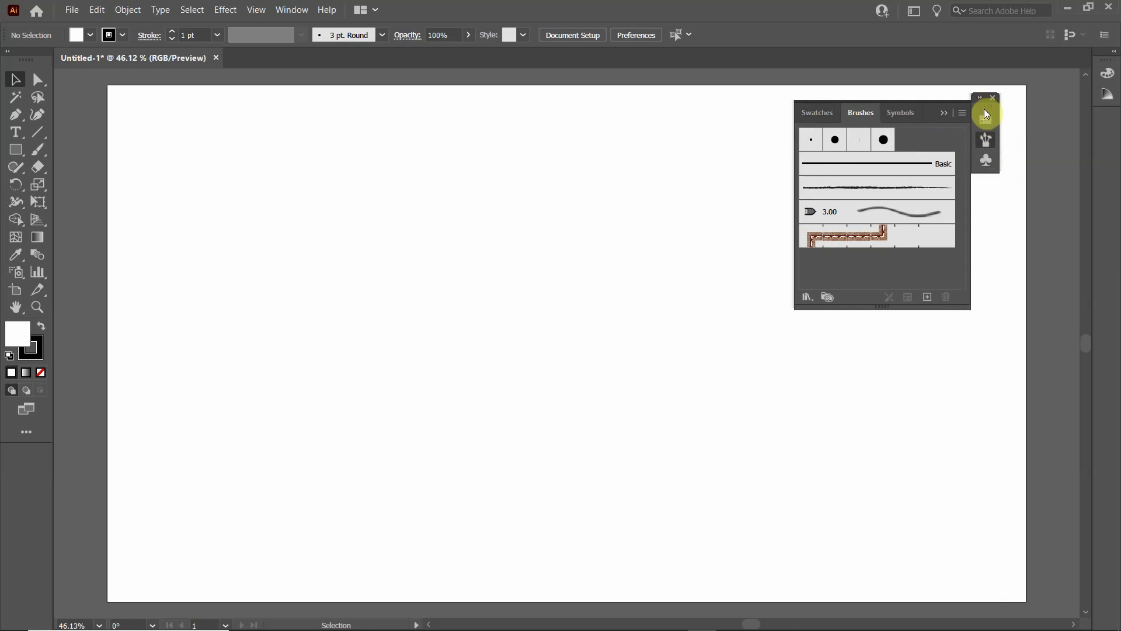
pyautogui.click(986, 140)
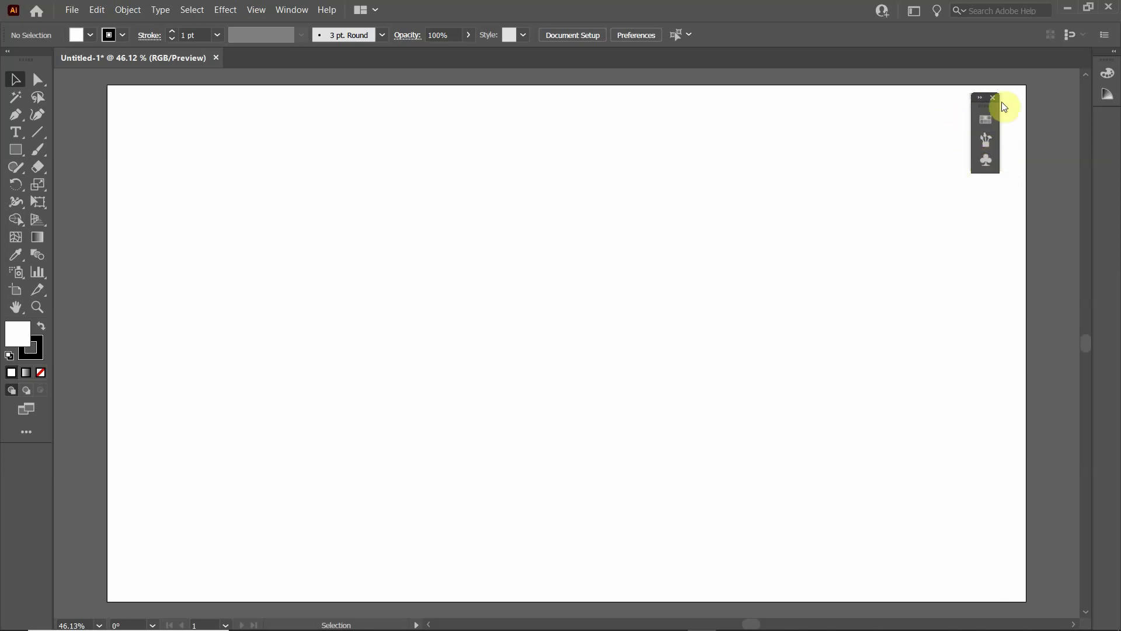
pyautogui.moveTo(987, 106)
pyautogui.mouseDown()
pyautogui.moveTo(1104, 120)
pyautogui.moveTo(1113, 128)
pyautogui.moveTo(1101, 146)
pyautogui.moveTo(1110, 123)
pyautogui.mouseUp()
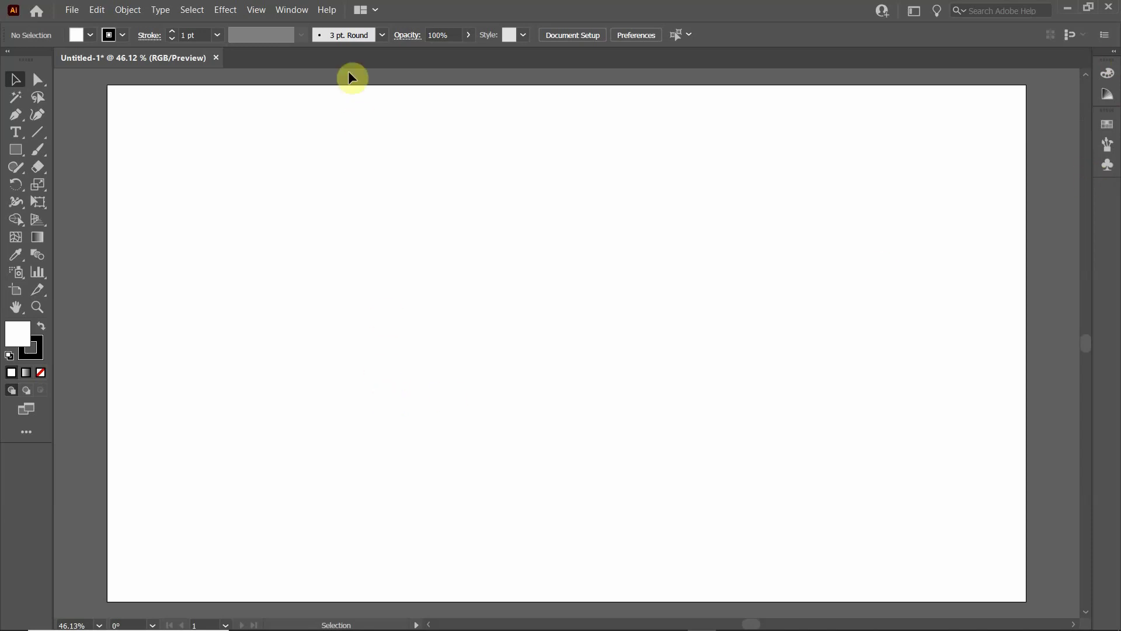
pyautogui.click(295, 11)
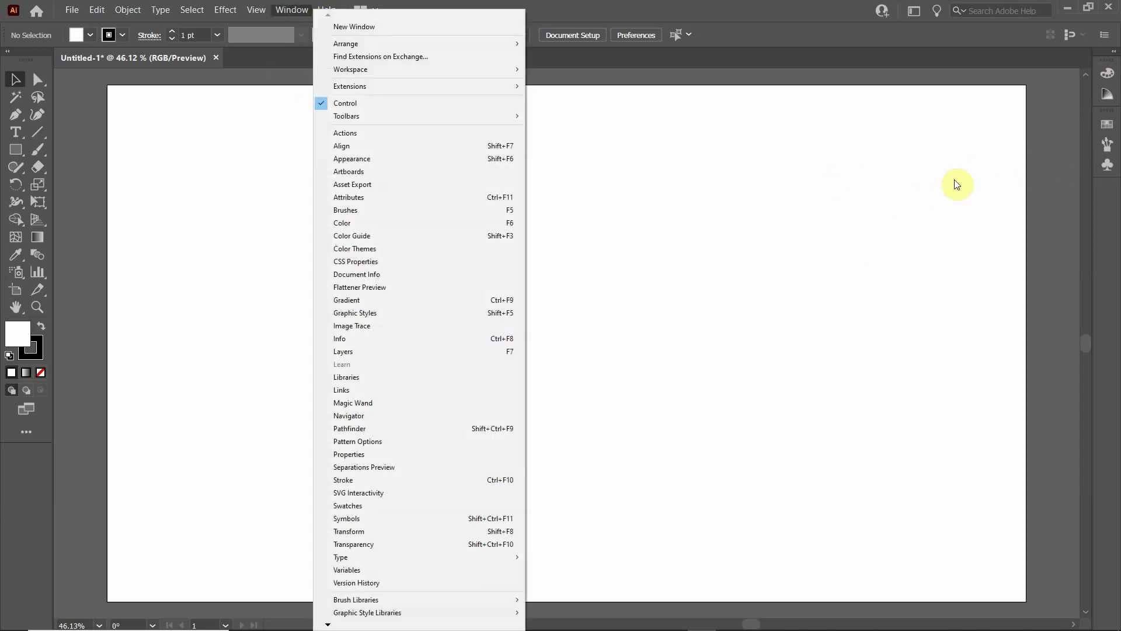
pyautogui.click(1114, 147)
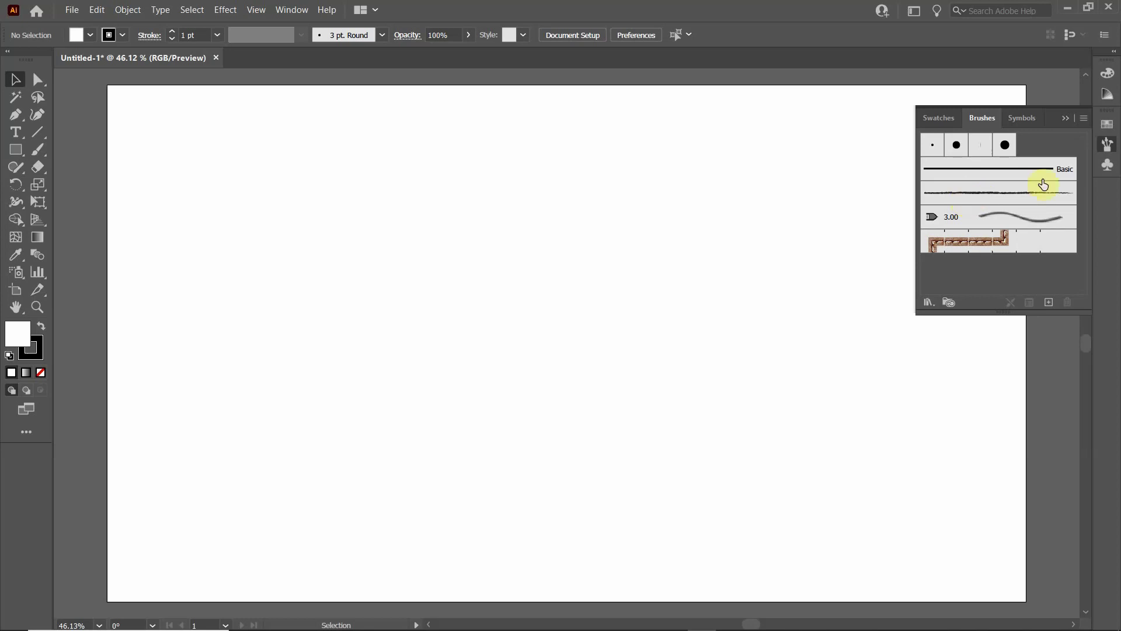
pyautogui.click(1108, 166)
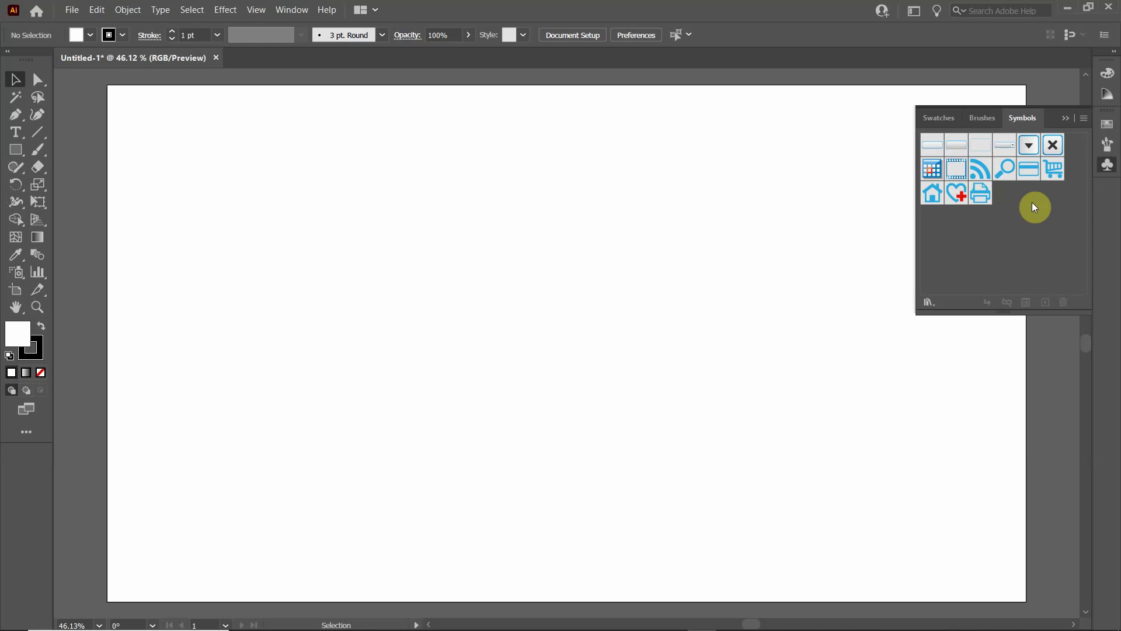
pyautogui.click(1067, 119)
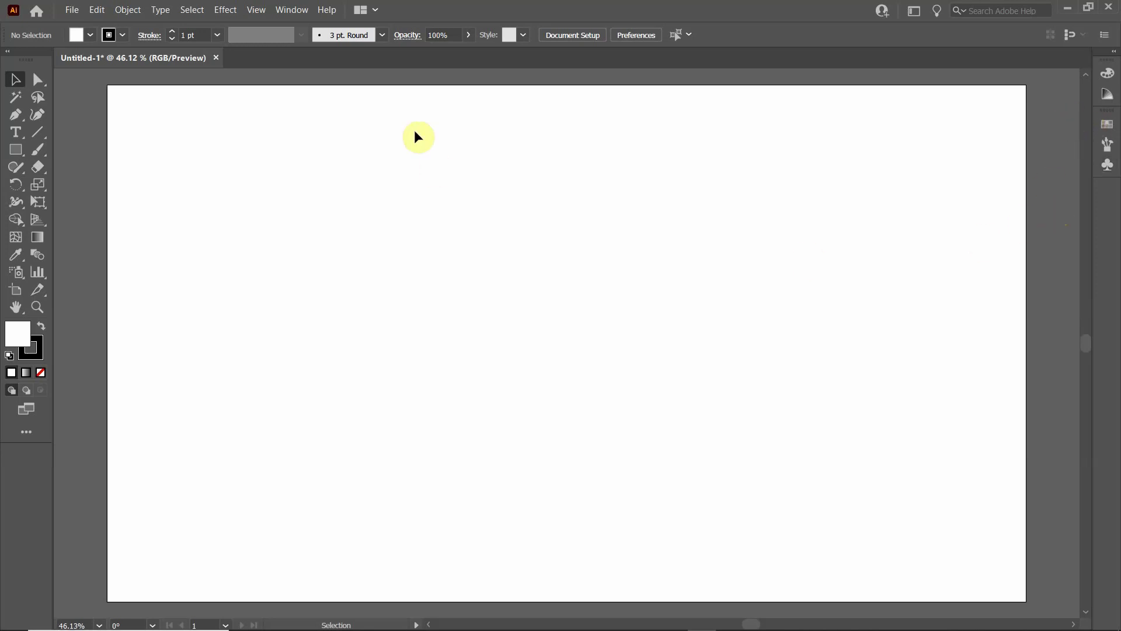
# Open the Gradient panel, collapse it to an icon and dock it in the right column
pyautogui.click(286, 13)
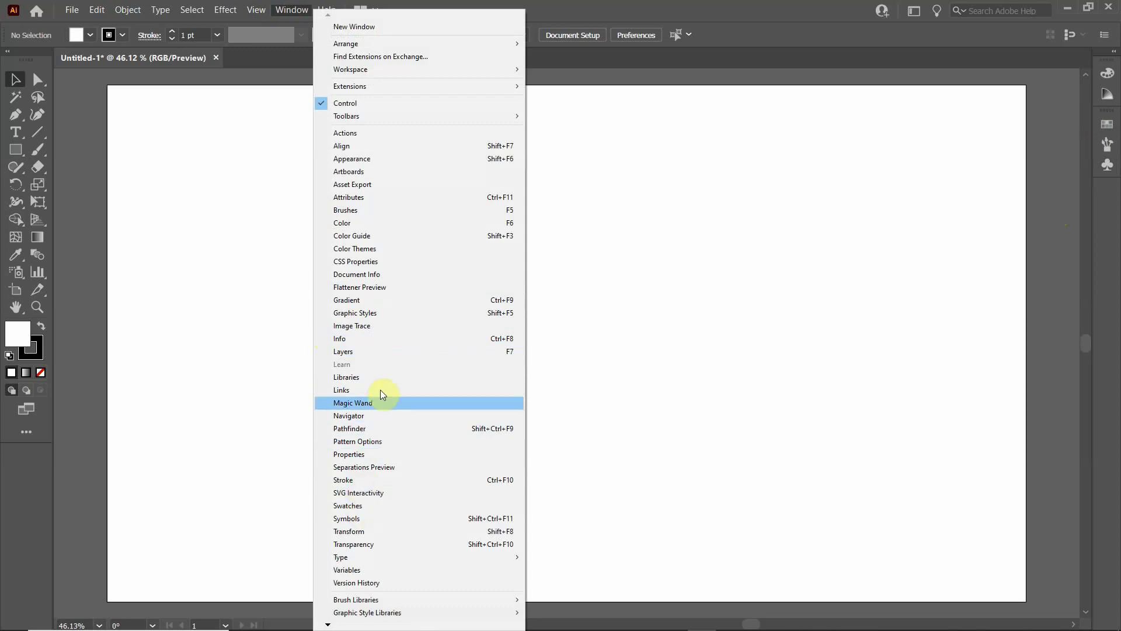
pyautogui.click(364, 302)
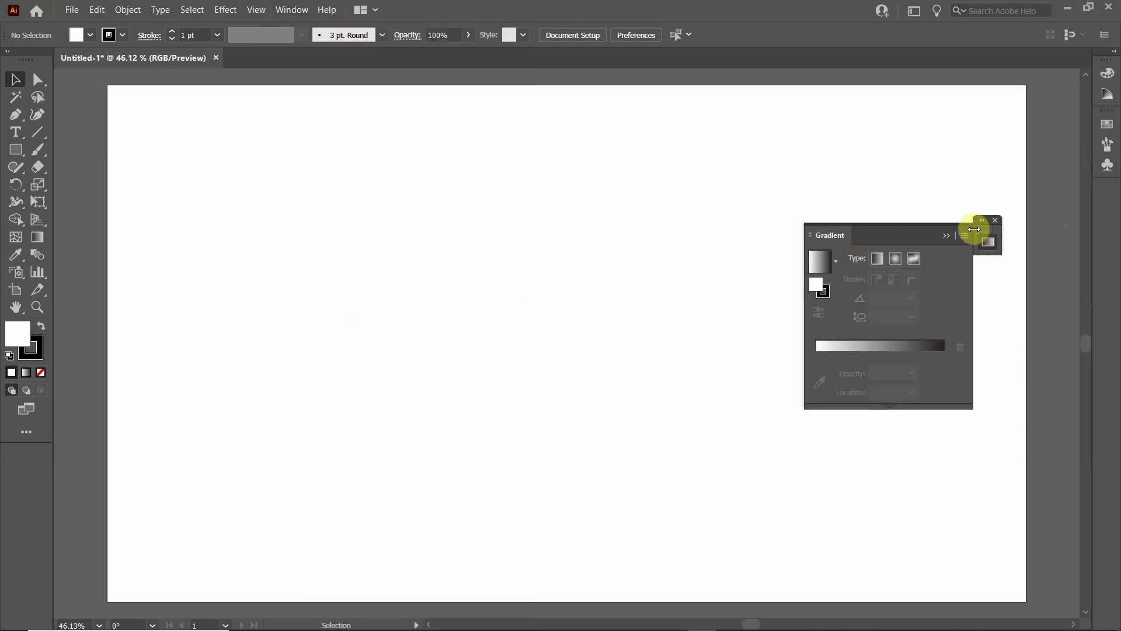
pyautogui.click(947, 236)
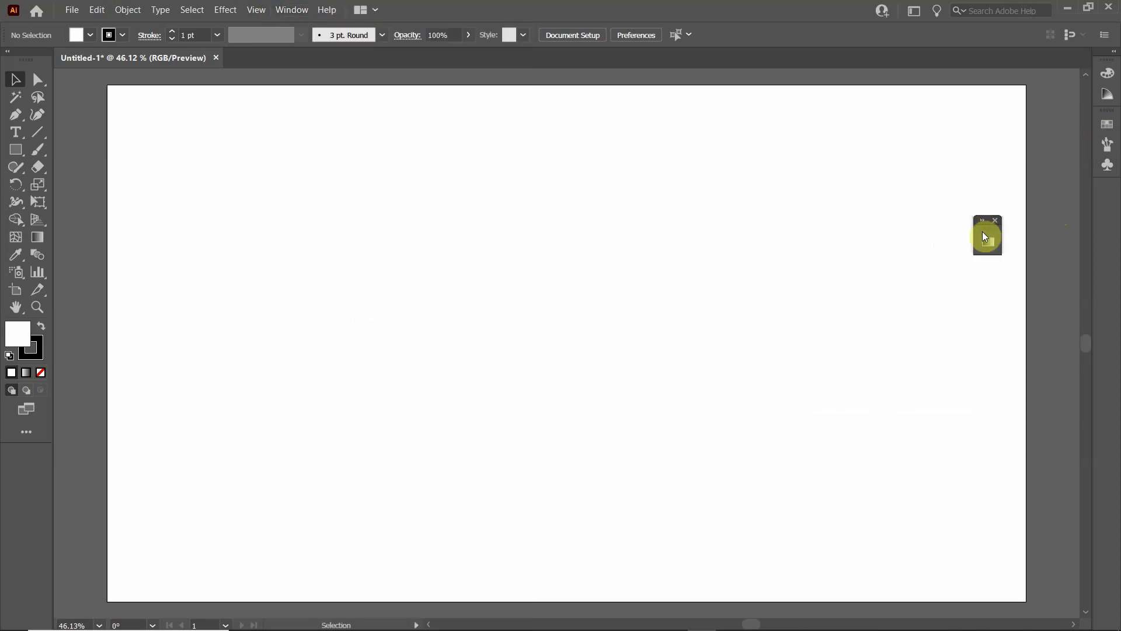
pyautogui.moveTo(985, 236); pyautogui.dragTo(1109, 194)
# Open the Appearance panel, collapse it and dock it in the right column
pyautogui.click(256, 10)
pyautogui.moveTo(292, 10)
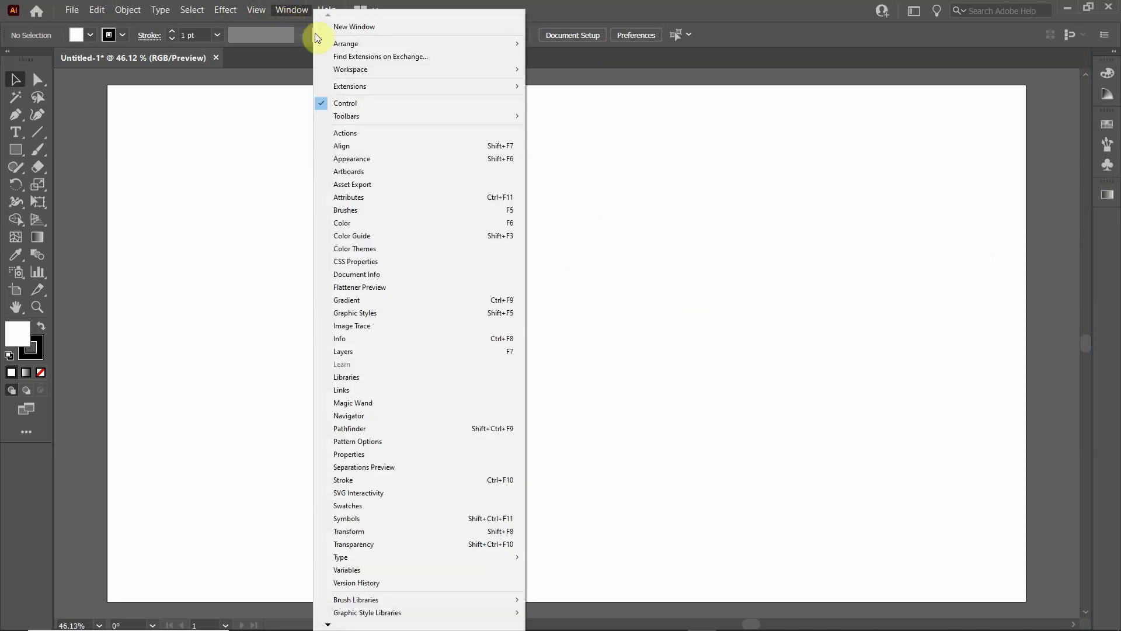
pyautogui.click(359, 159)
pyautogui.click(906, 272)
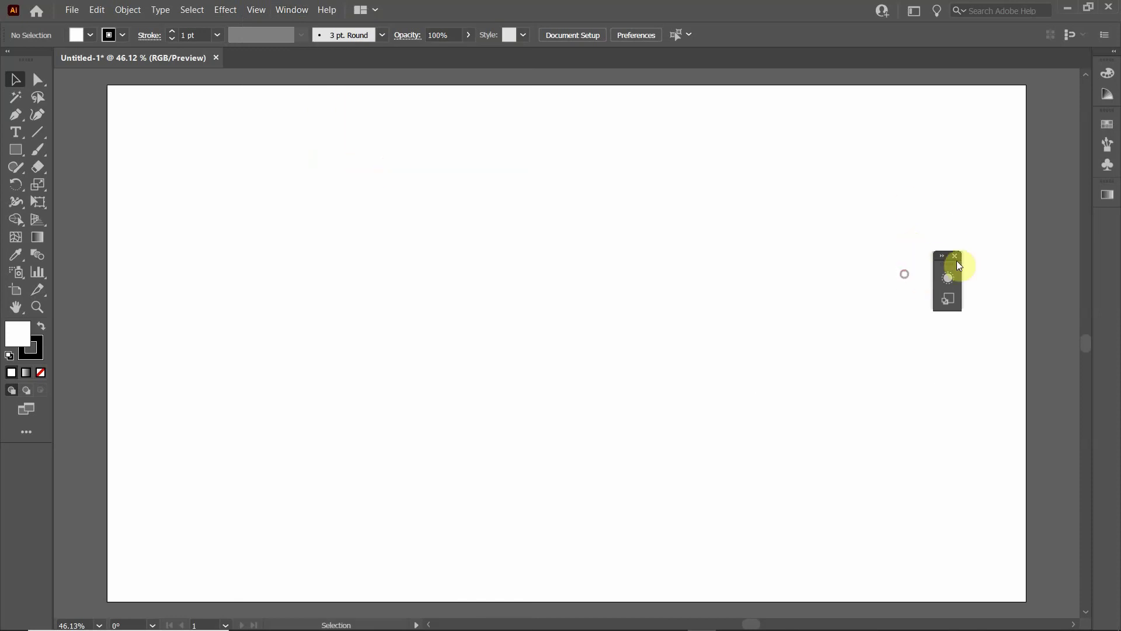
pyautogui.moveTo(944, 264); pyautogui.dragTo(1108, 226)
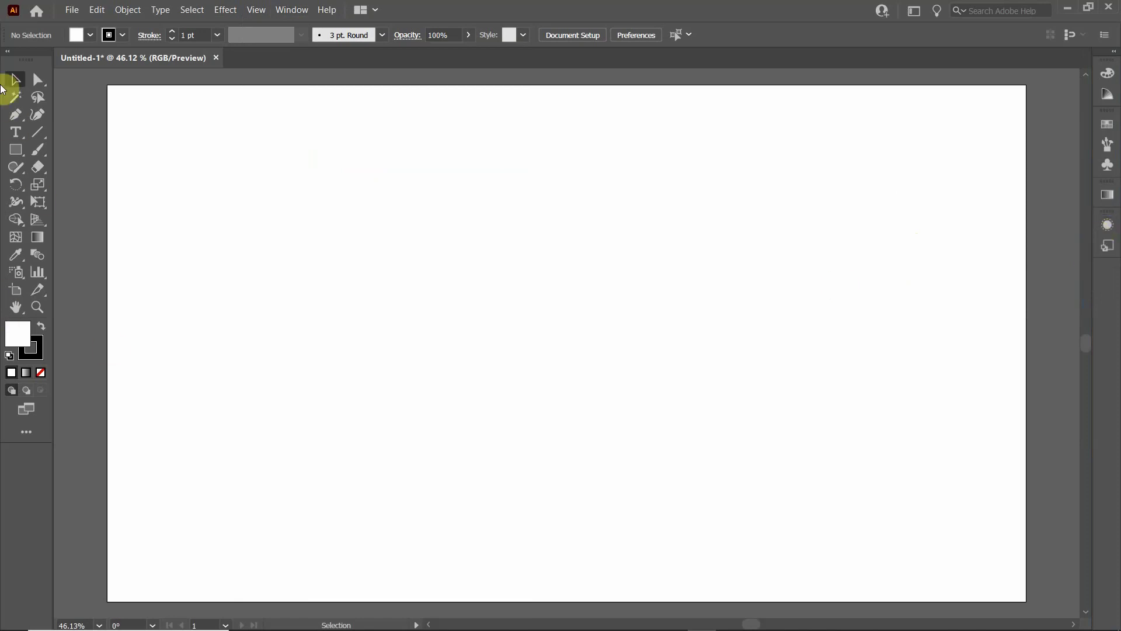
# Draw a rectangle in the middle of the artboard and inspect it in the Appearance panel
pyautogui.click(16, 149)
pyautogui.moveTo(395, 236); pyautogui.dragTo(721, 380)
pyautogui.click(14, 80)
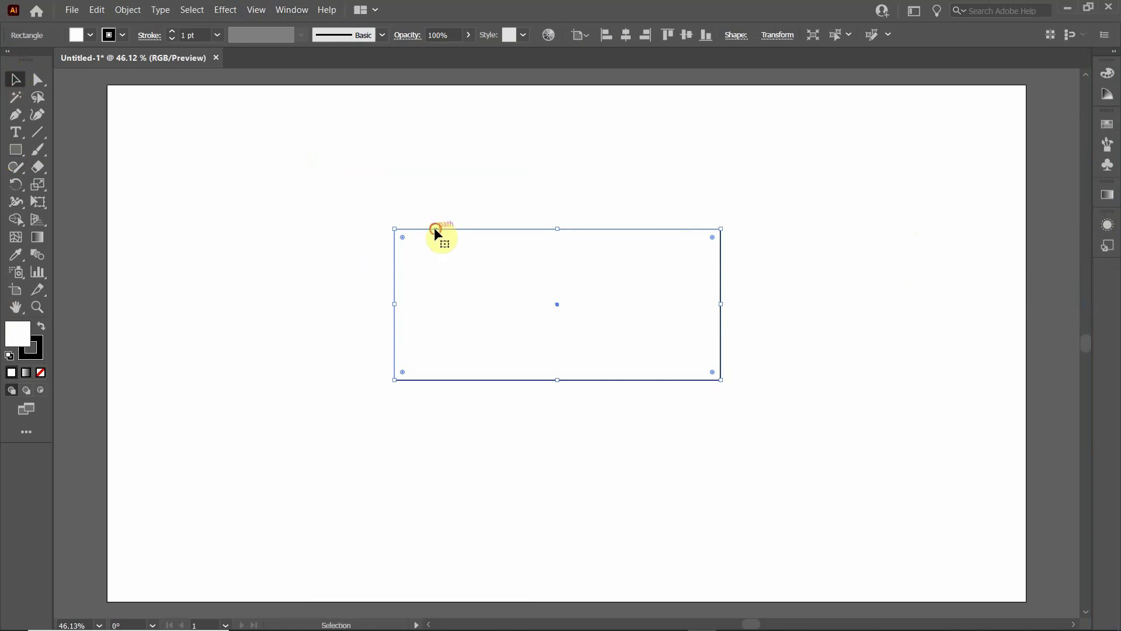
pyautogui.click(1108, 226)
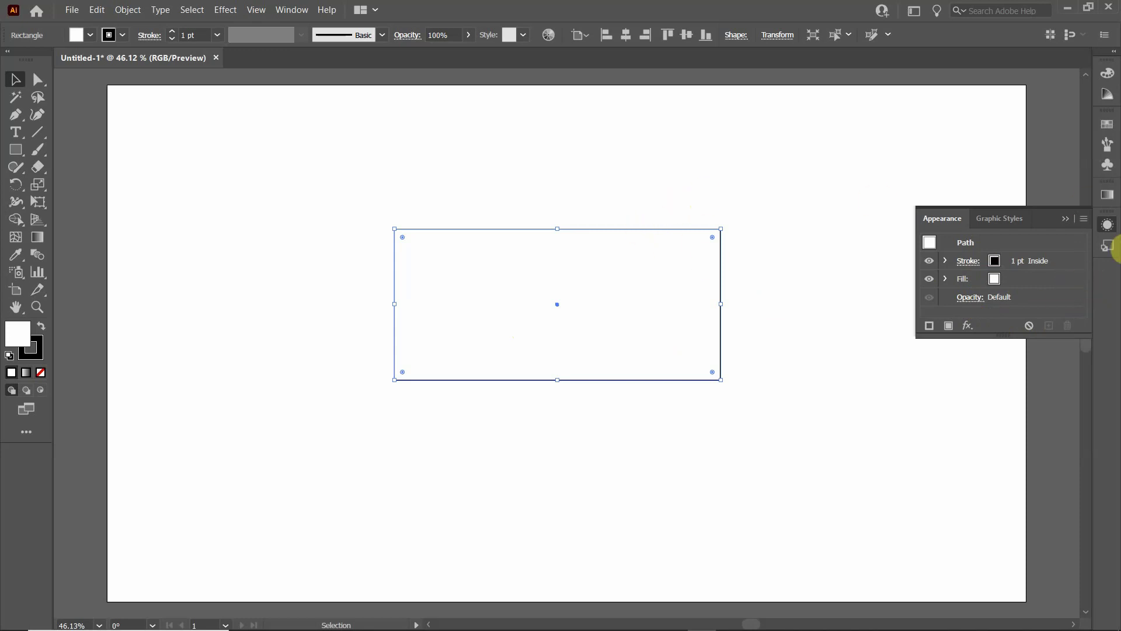
pyautogui.click(1064, 221)
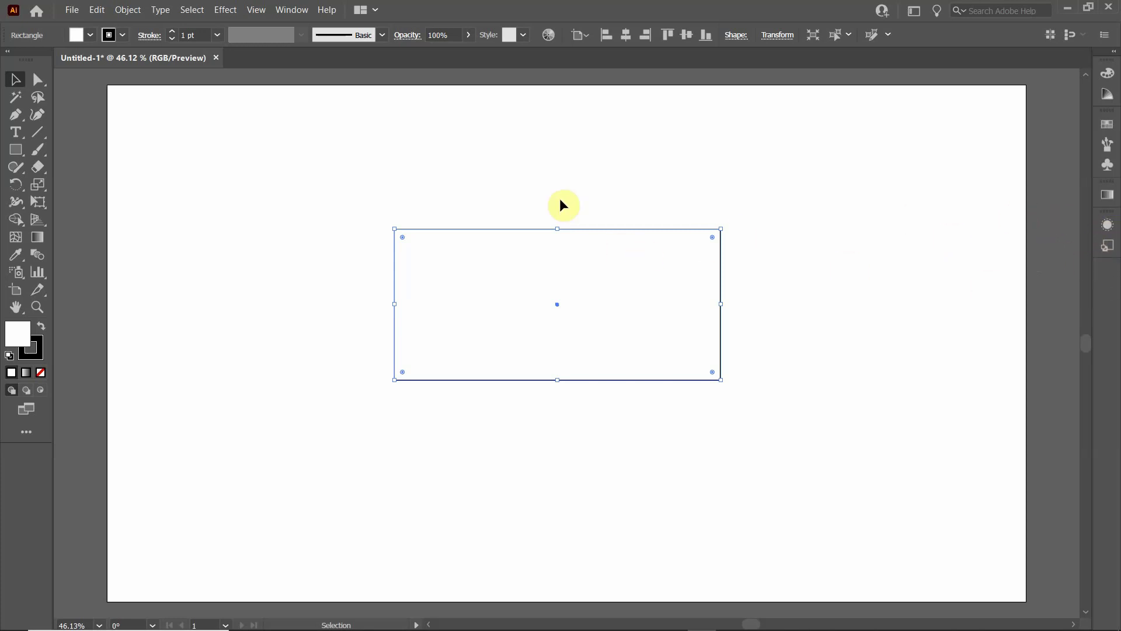
# Open the Align panel, collapse the Transform/Align/Pathfinder group, dock it and check its flyout
pyautogui.click(531, 194)
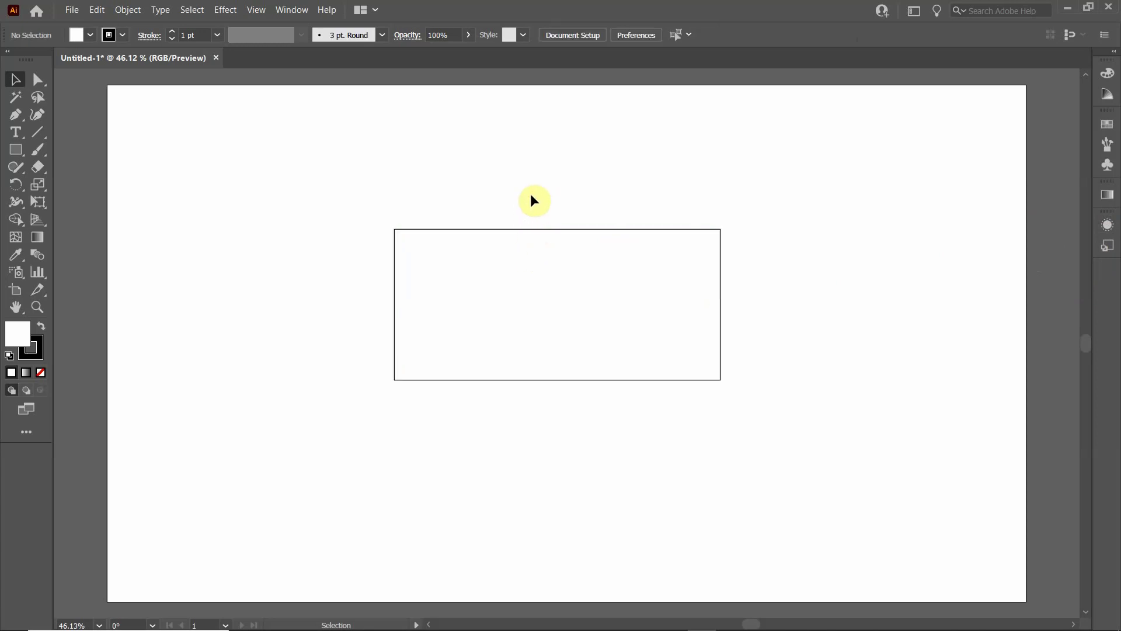
pyautogui.click(297, 10)
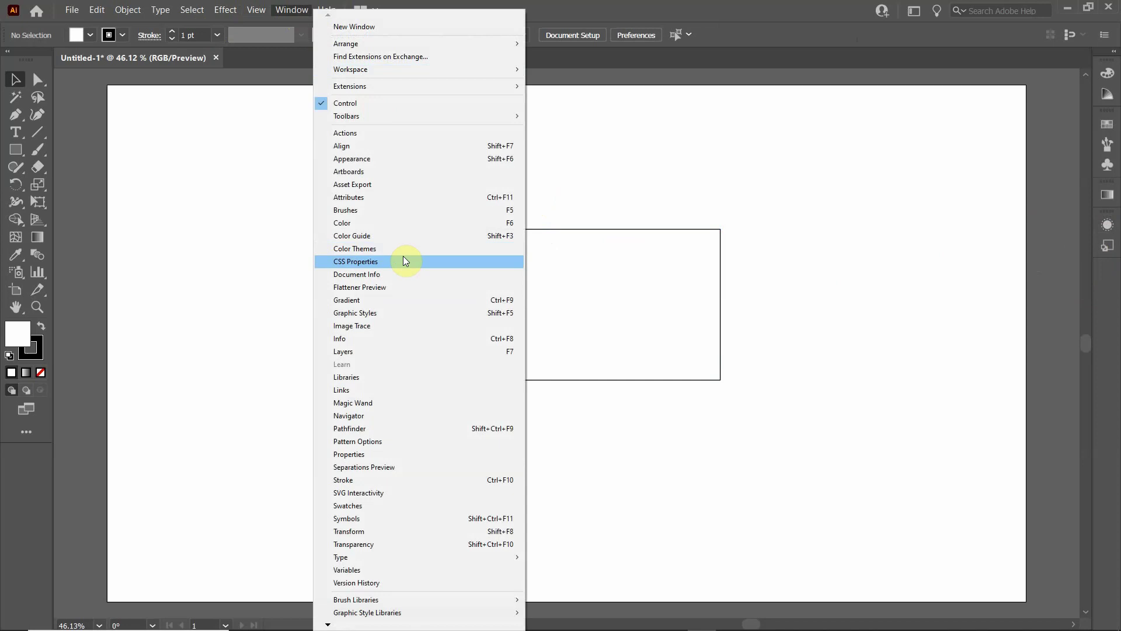
pyautogui.click(378, 145)
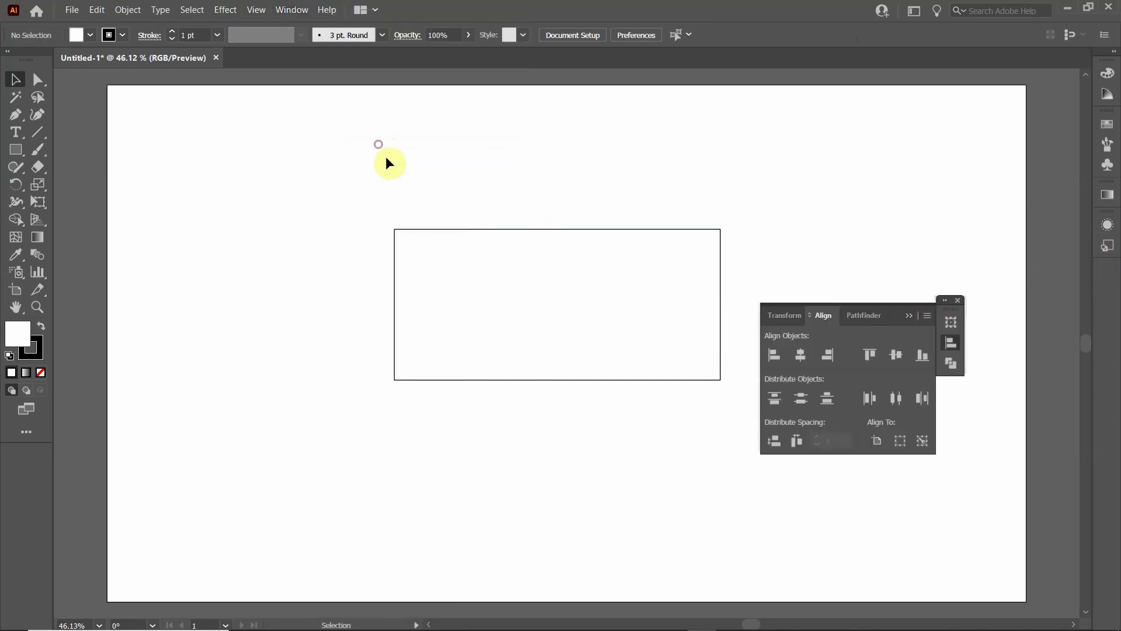
pyautogui.click(909, 315)
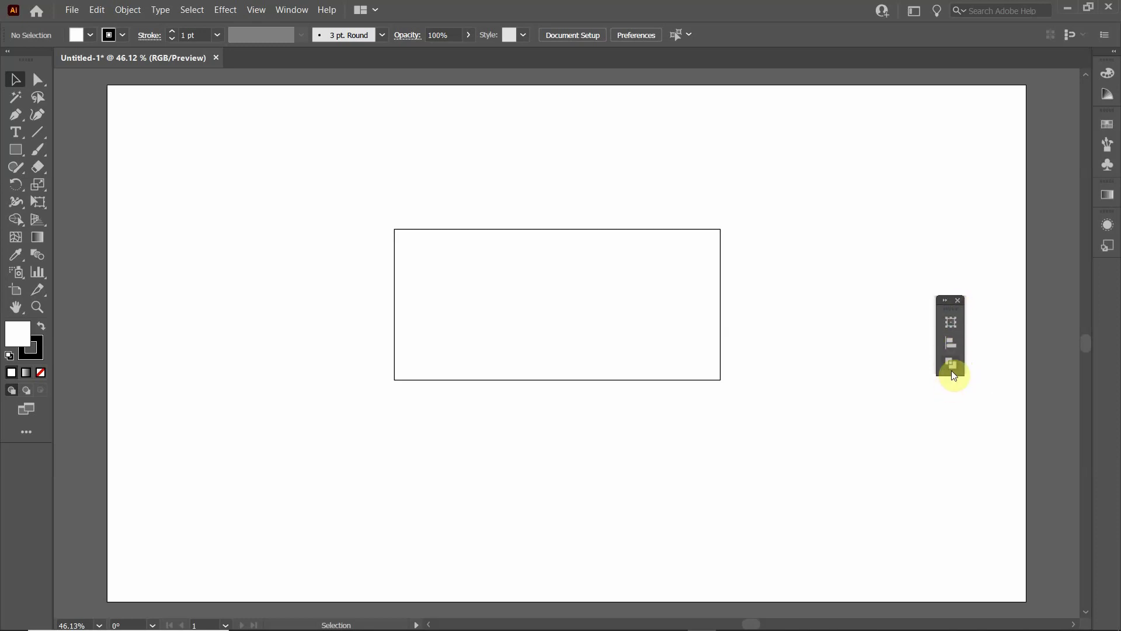
pyautogui.moveTo(951, 307); pyautogui.dragTo(1108, 269)
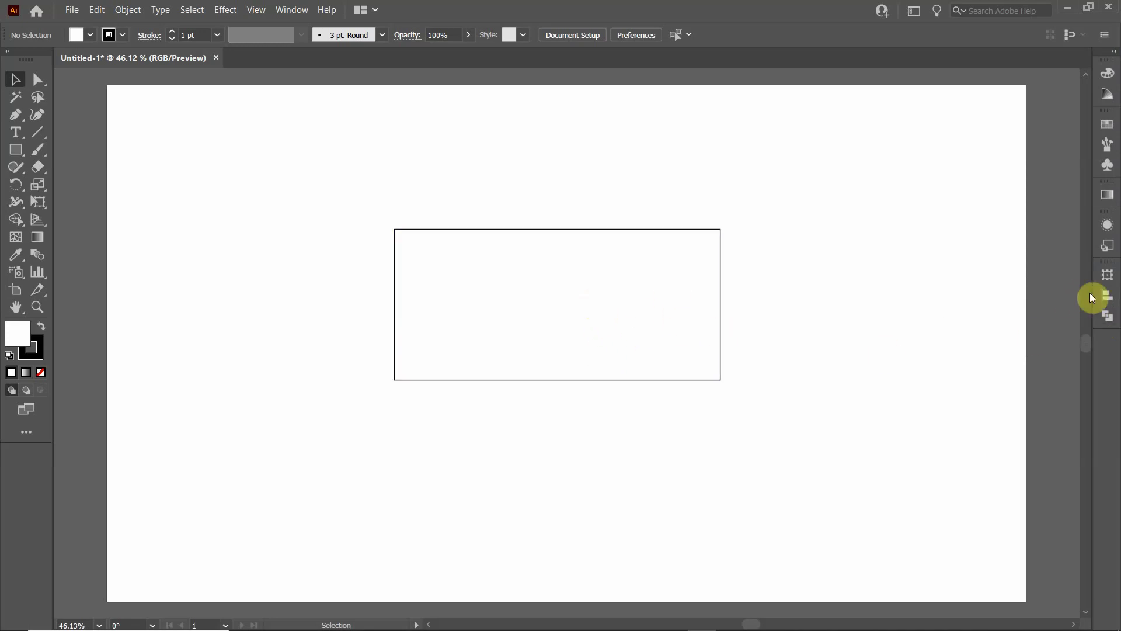
pyautogui.click(1106, 297)
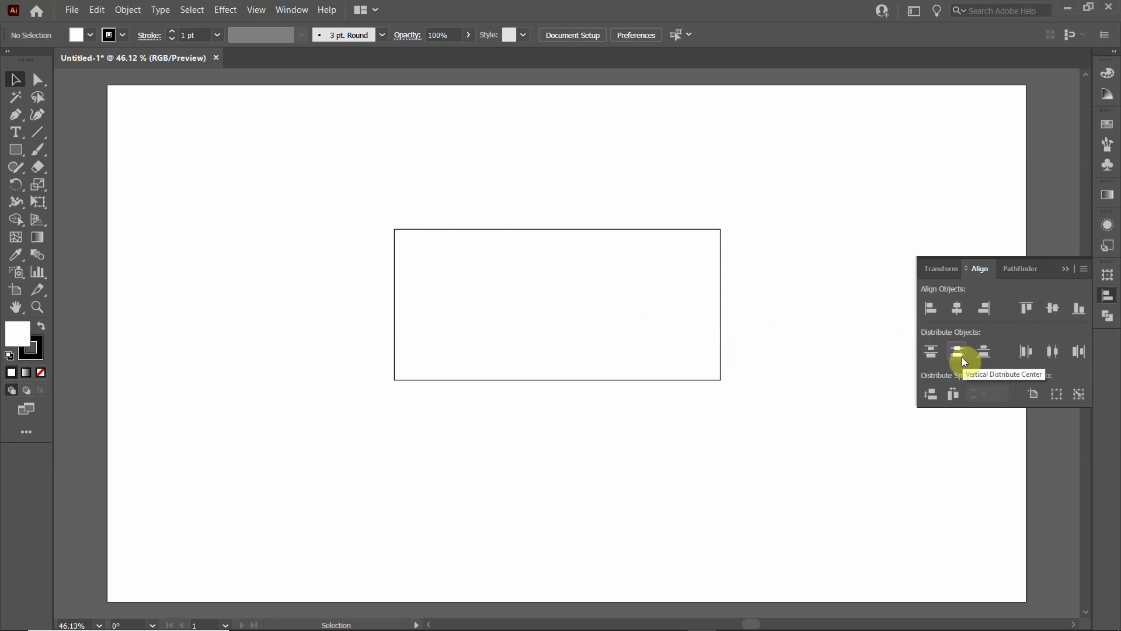
pyautogui.click(1109, 294)
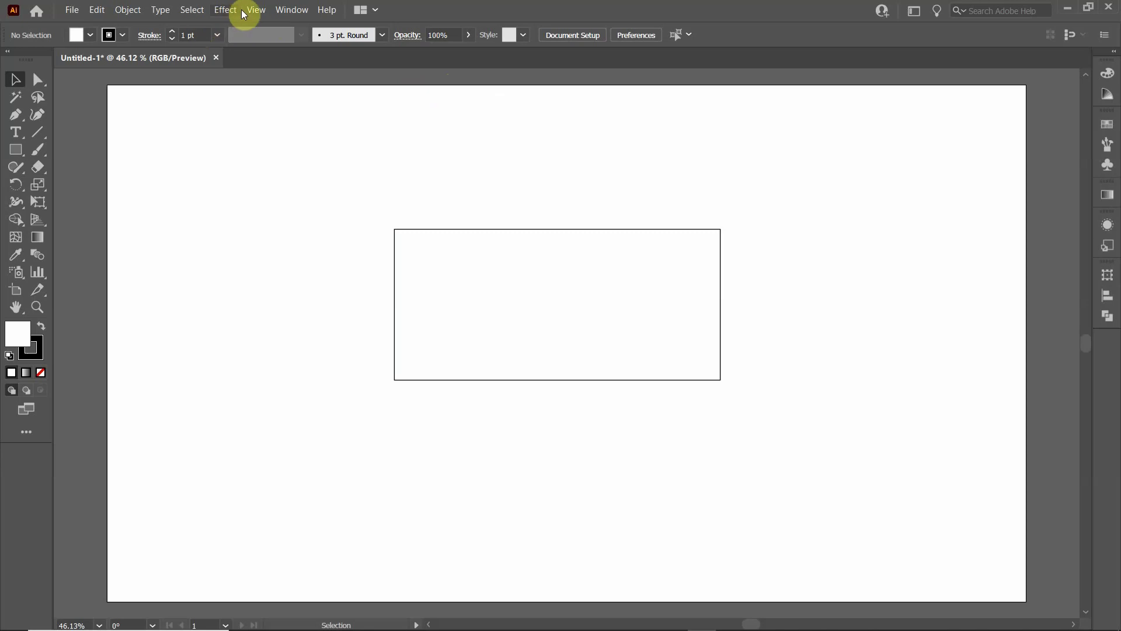
# Open the Layers panel and dock the collapsed Properties, Layers and Libraries group on the right
pyautogui.click(289, 11)
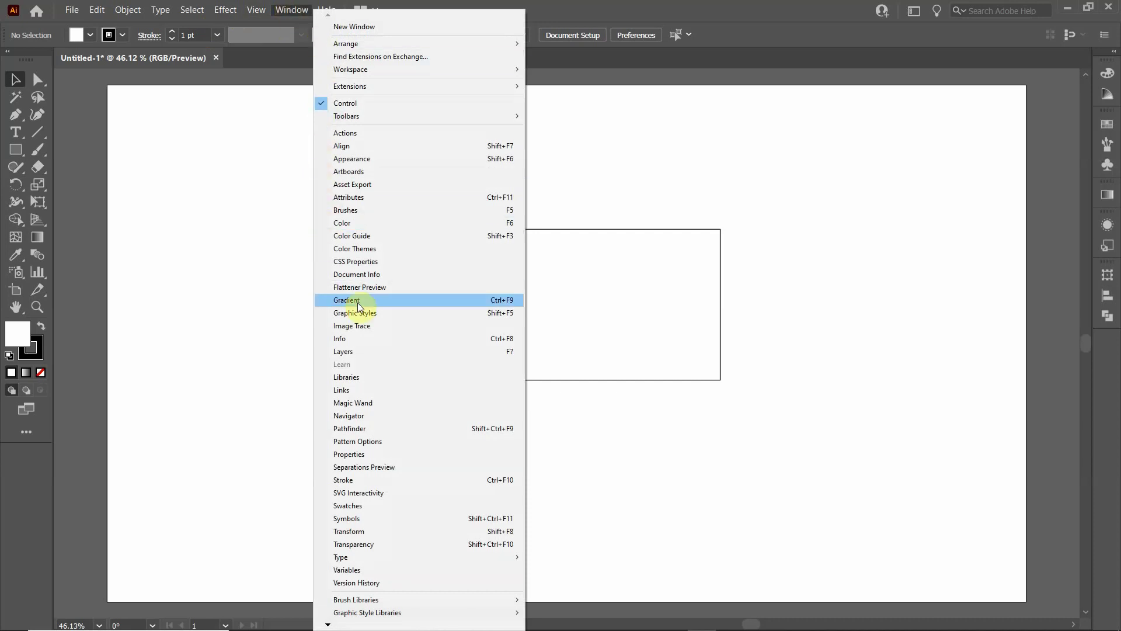
pyautogui.click(388, 353)
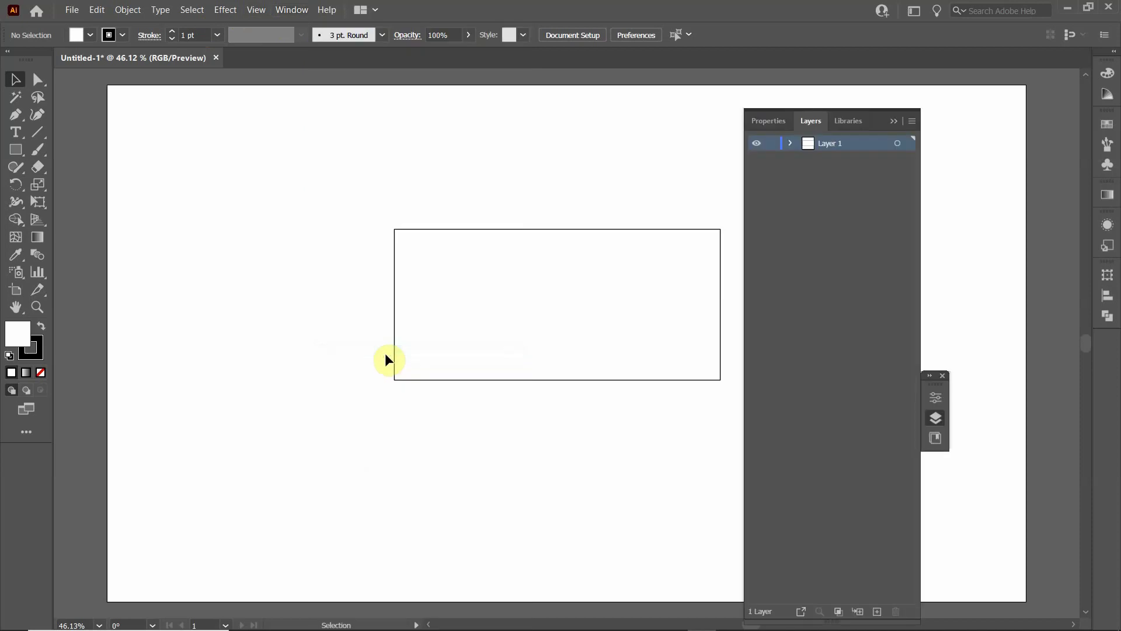
pyautogui.click(932, 379)
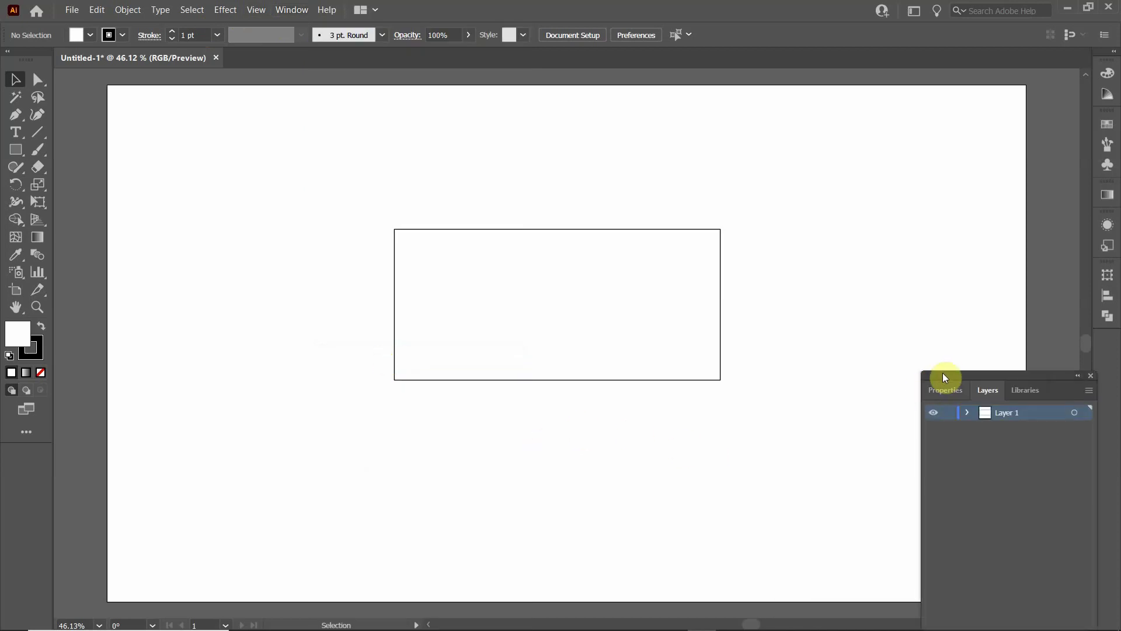
pyautogui.click(1079, 381)
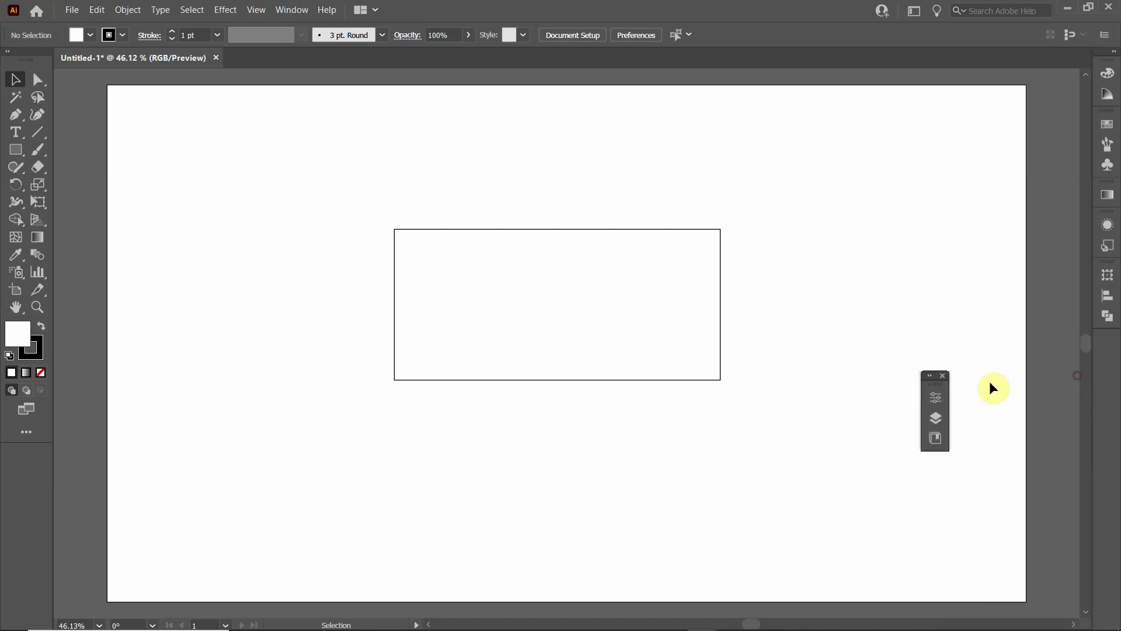
pyautogui.moveTo(931, 388); pyautogui.dragTo(1101, 352)
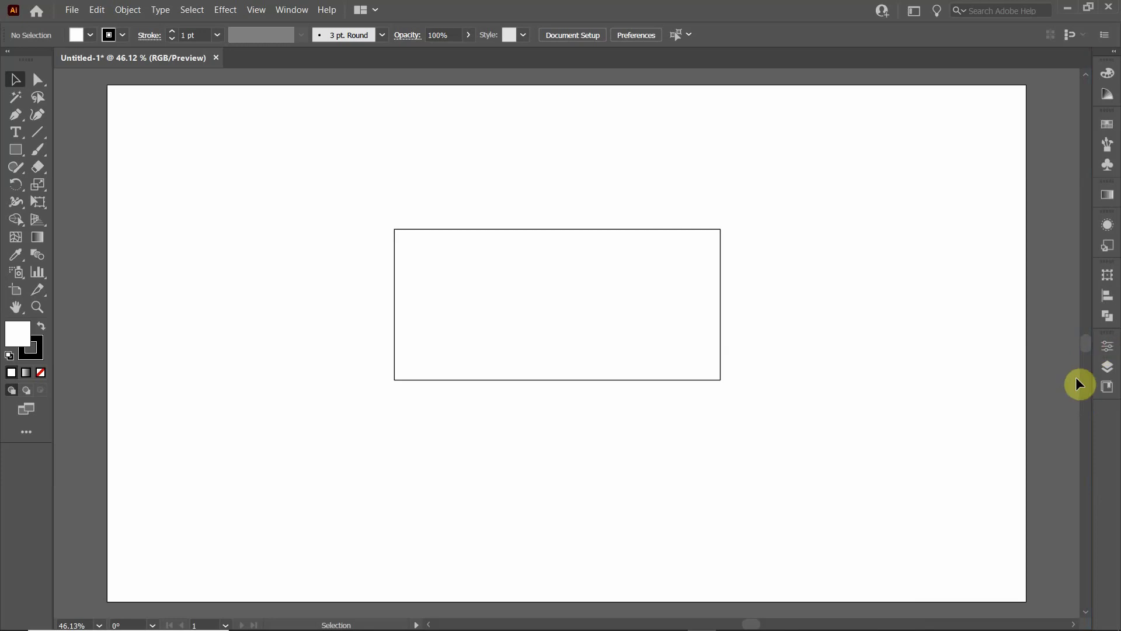
# Select the rectangle, view its Appearance and Properties panels, then deselect it
pyautogui.click(1107, 349)
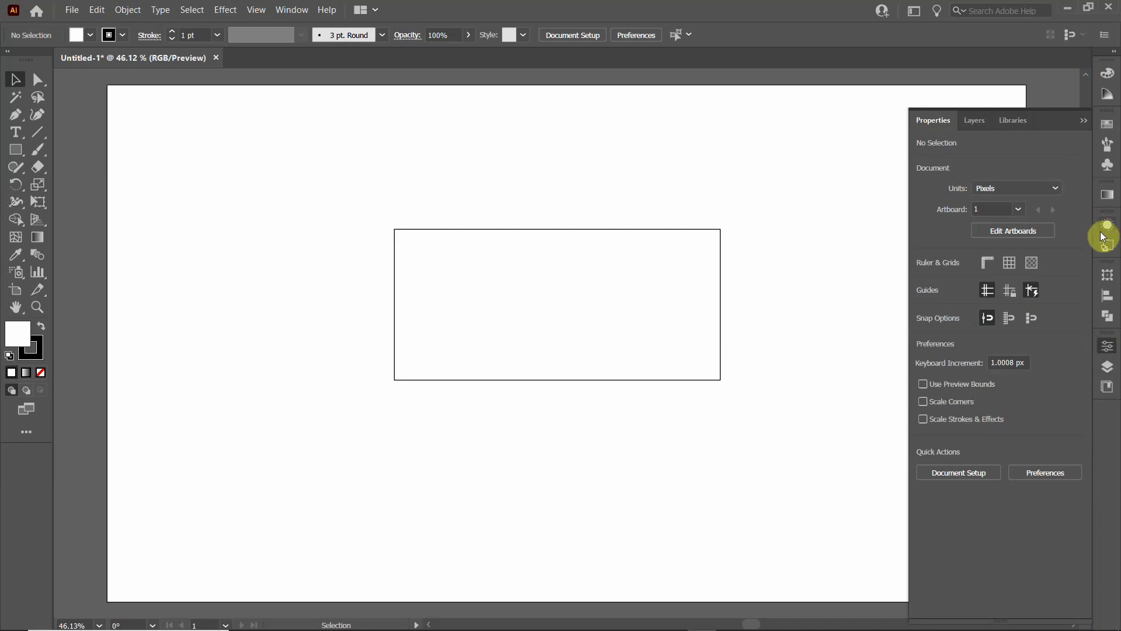
pyautogui.click(616, 229)
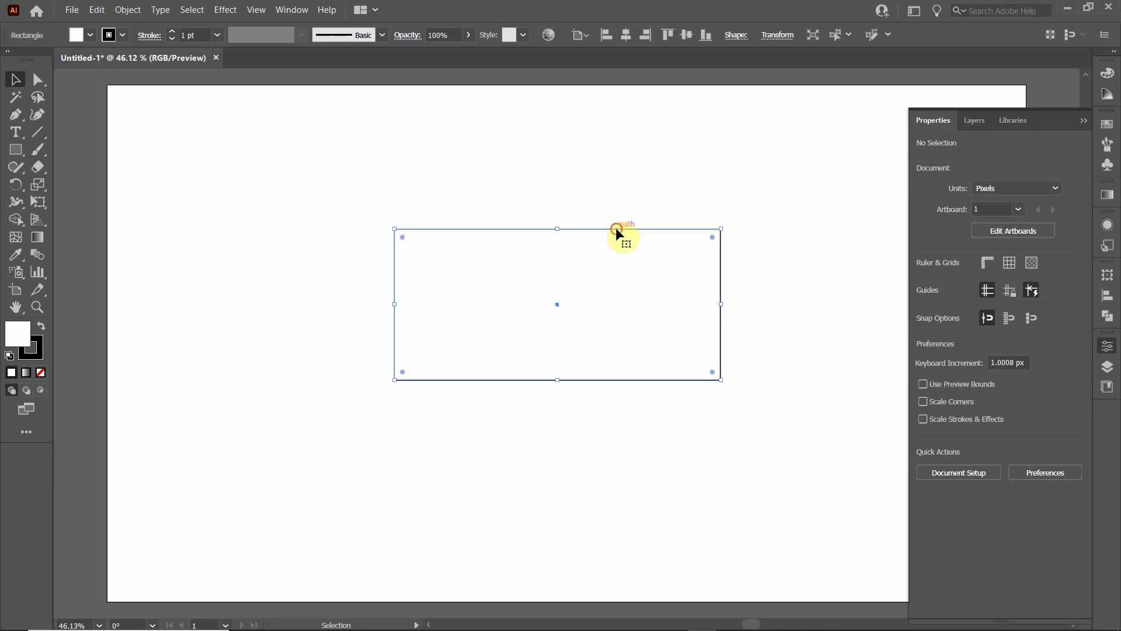
pyautogui.click(1105, 226)
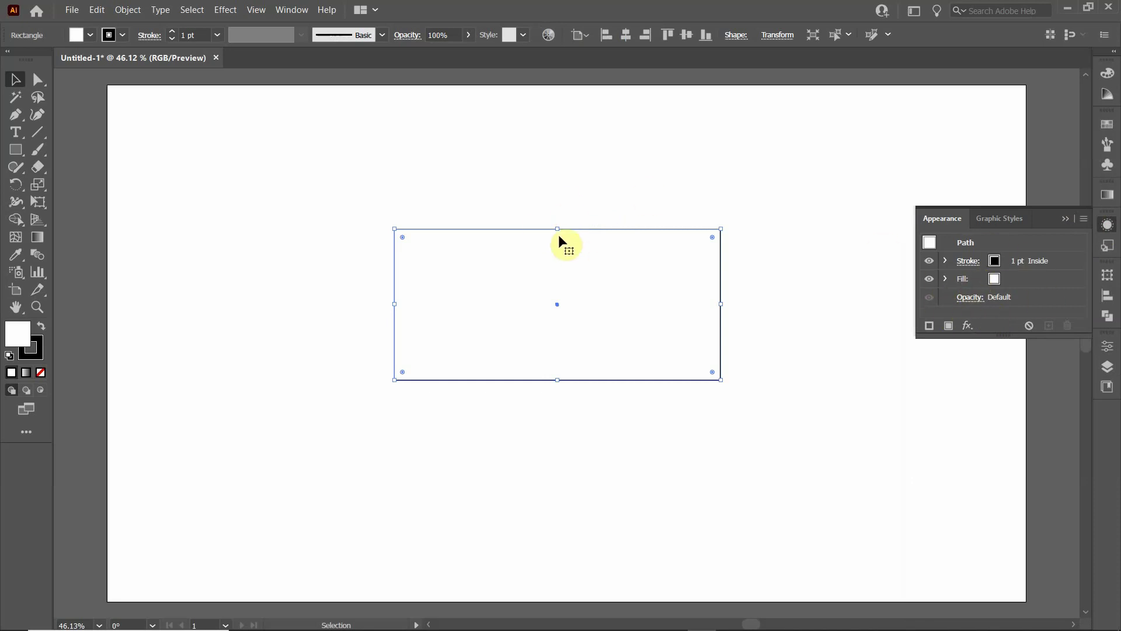
pyautogui.click(1105, 348)
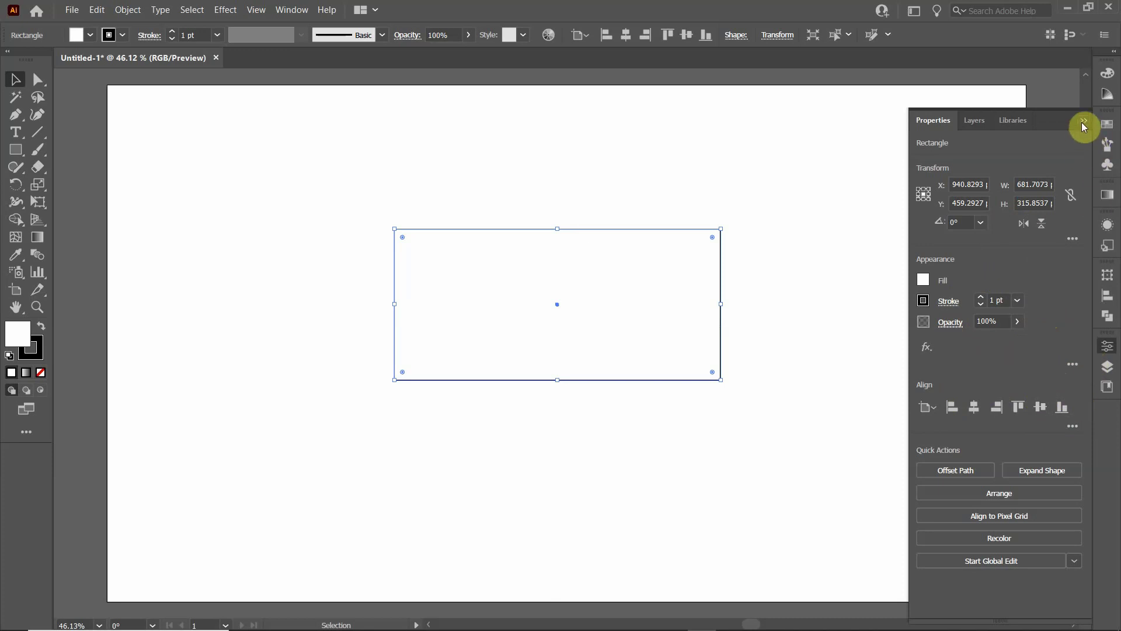
pyautogui.click(661, 170)
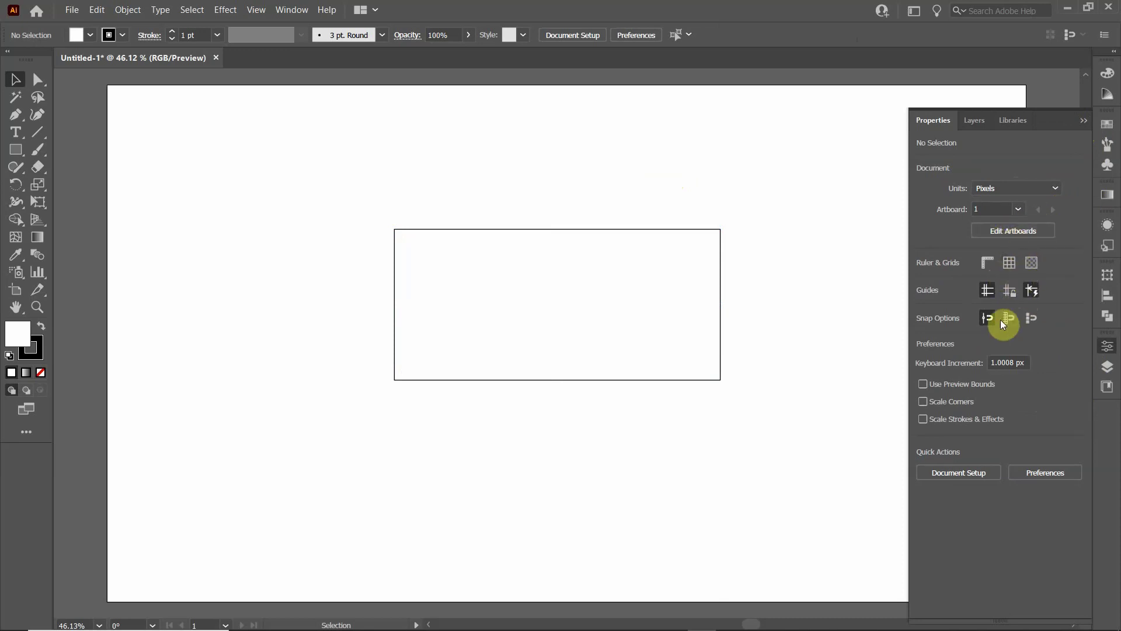
# Show the rulers and document grid briefly, then hide both again
pyautogui.click(993, 258)
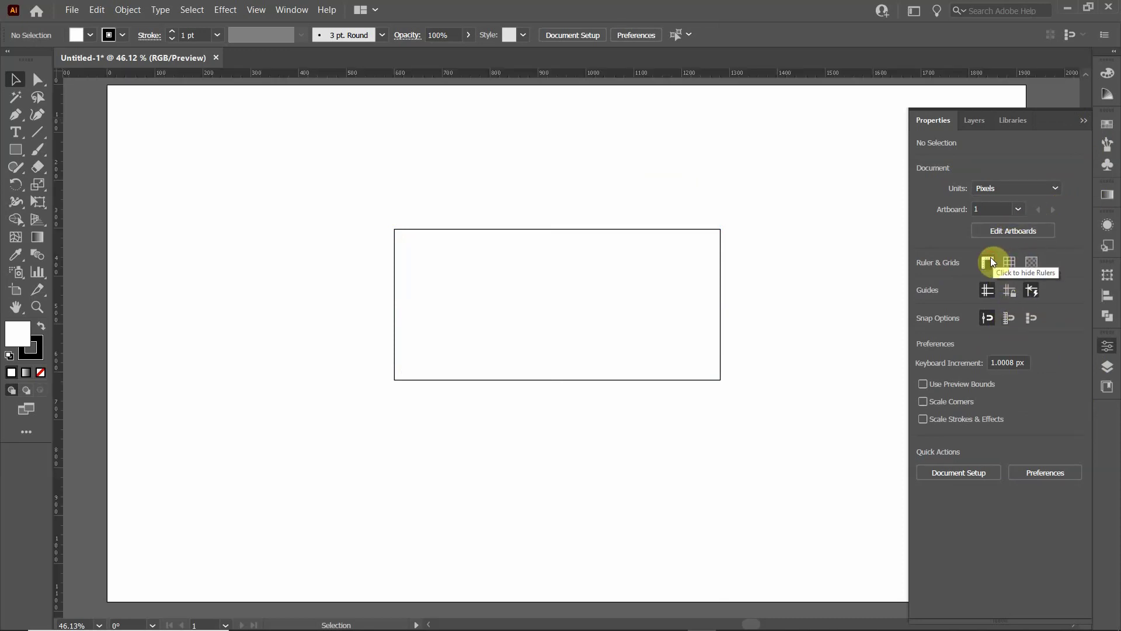
pyautogui.click(991, 260)
pyautogui.click(1016, 263)
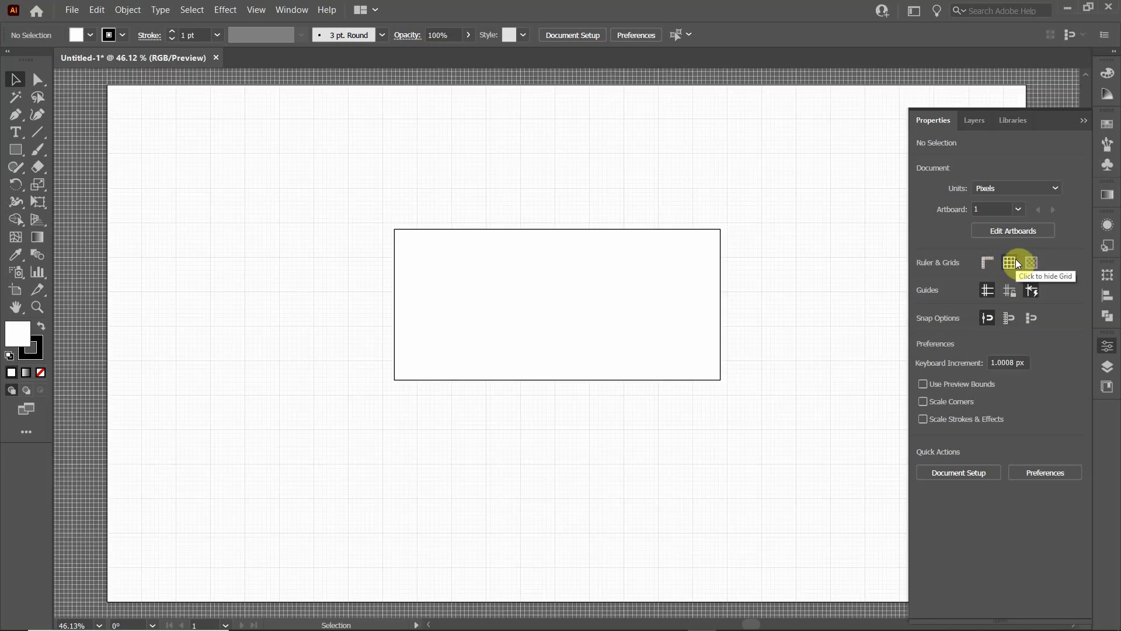
pyautogui.click(1017, 264)
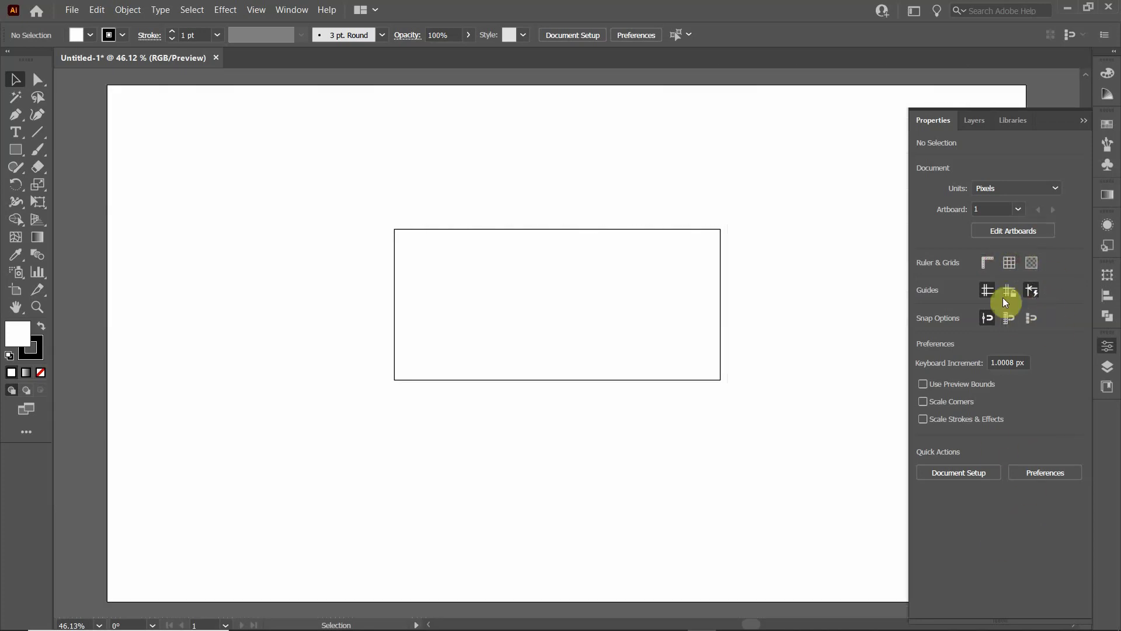
# Collapse the Properties panel back into the dock
pyautogui.click(1080, 124)
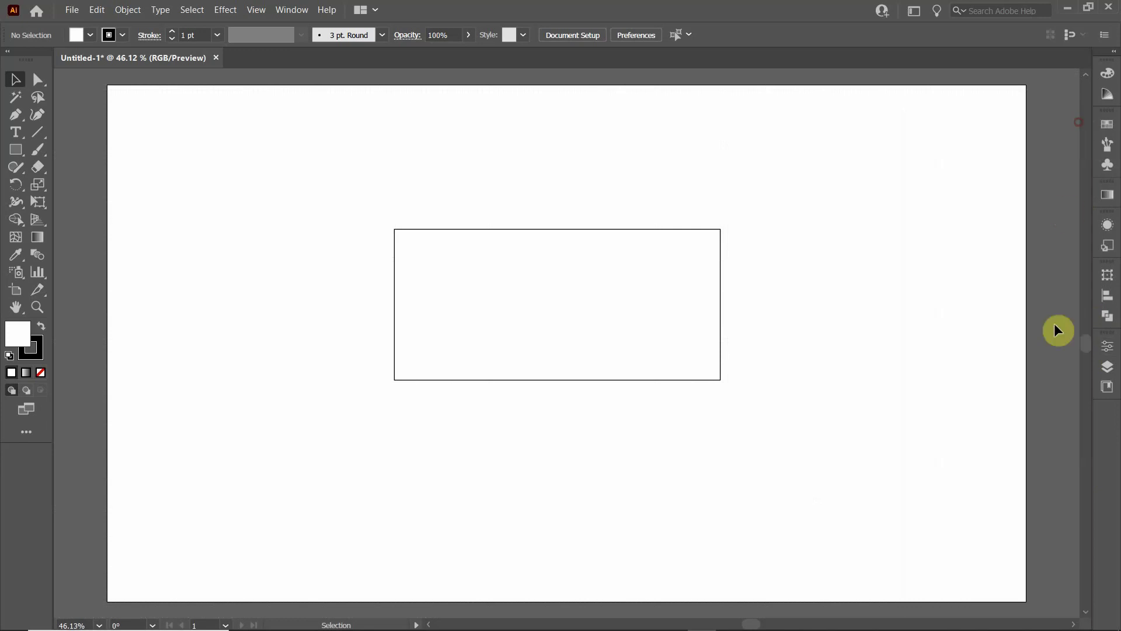
pyautogui.click(1107, 349)
pyautogui.click(1110, 351)
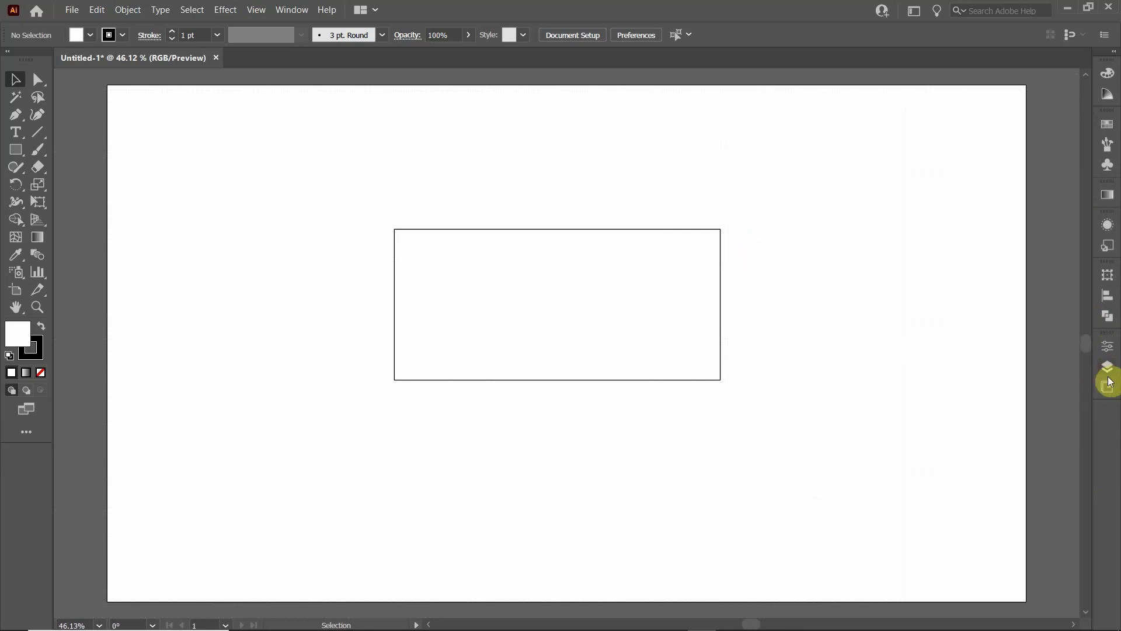
pyautogui.click(1107, 370)
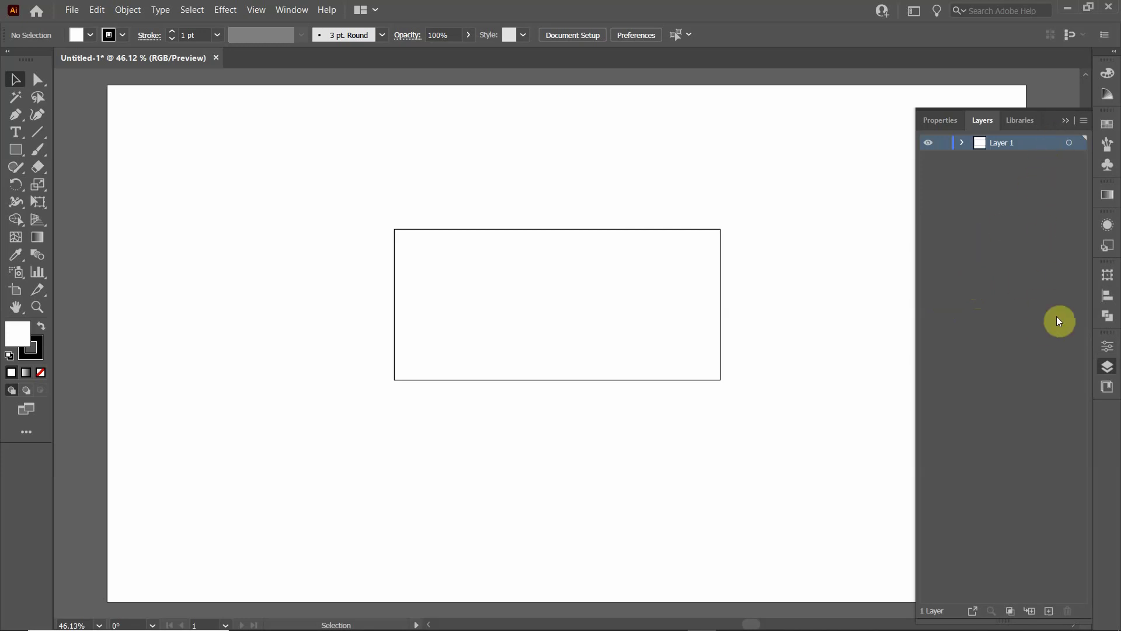
pyautogui.click(1066, 120)
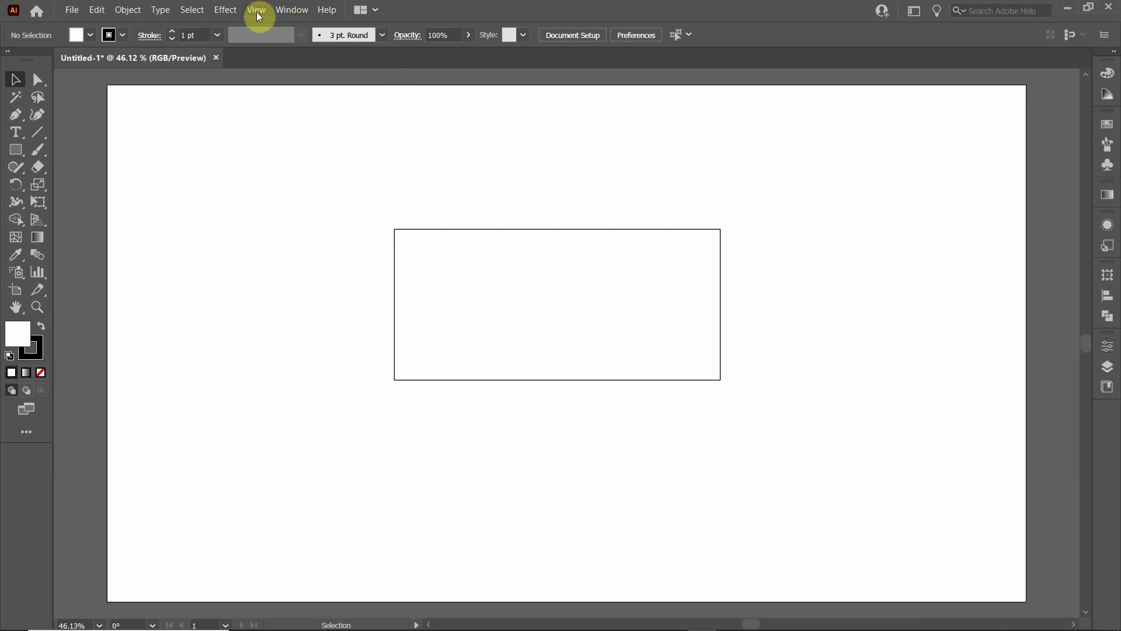
# Open Window > Actions, collapse it to icons, and dock the Actions/Links group on the right
pyautogui.click(289, 11)
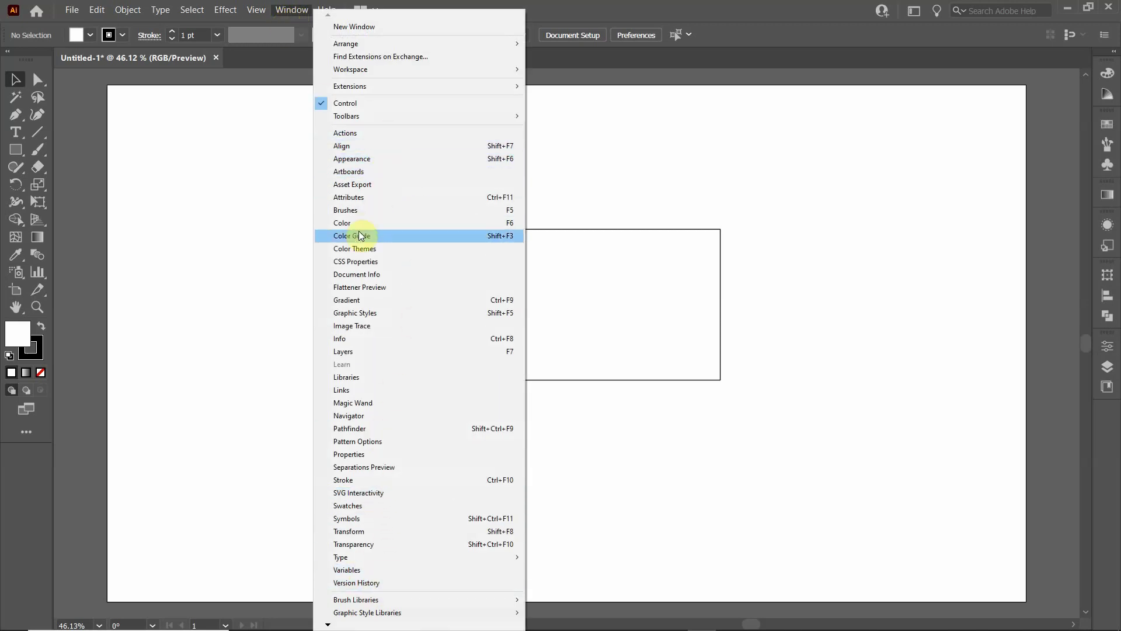
pyautogui.click(375, 135)
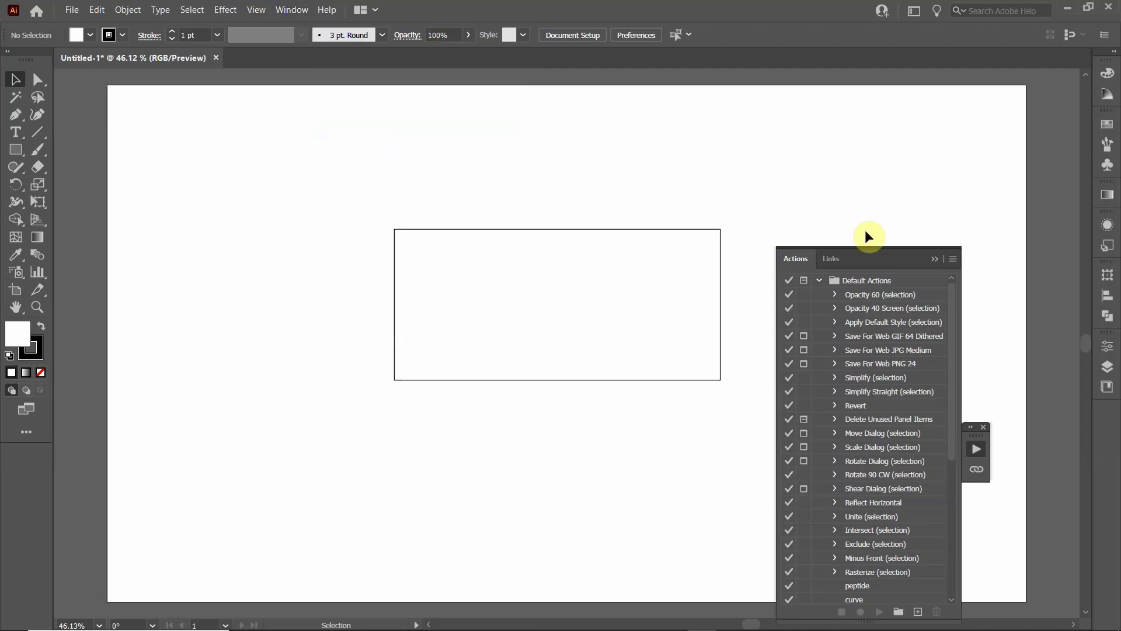
pyautogui.click(934, 259)
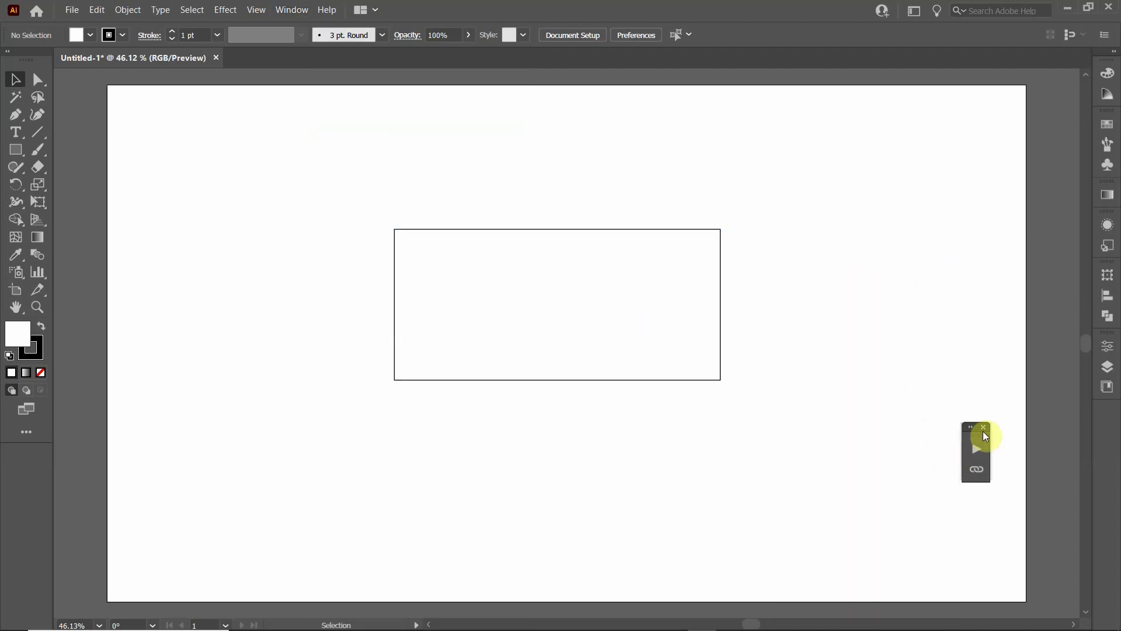
pyautogui.moveTo(983, 436); pyautogui.dragTo(1106, 425)
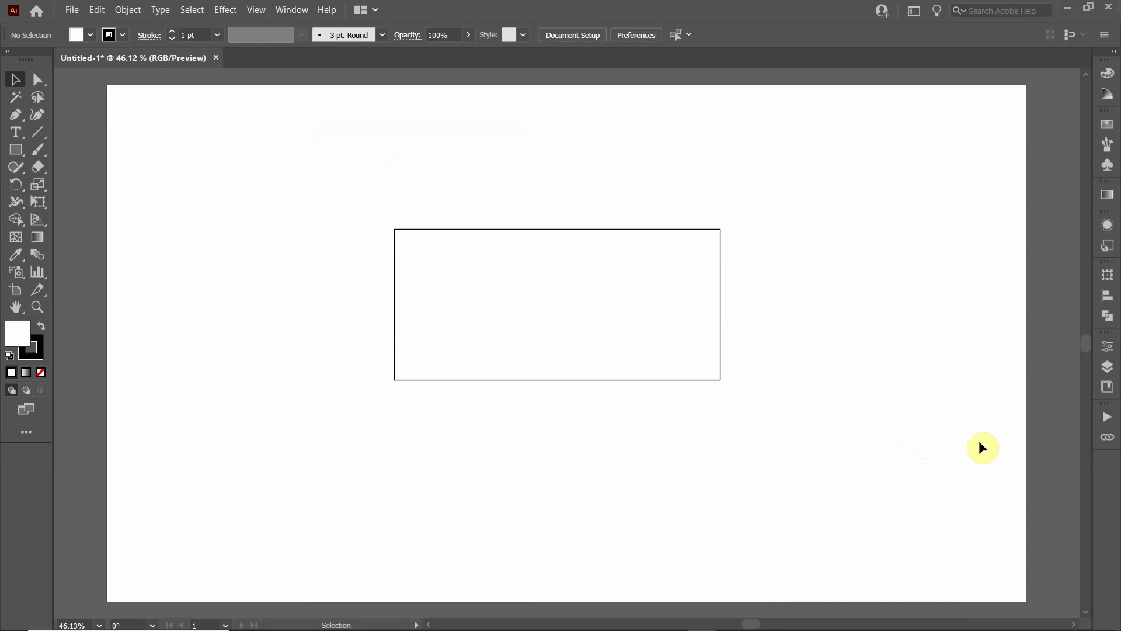
pyautogui.click(1107, 419)
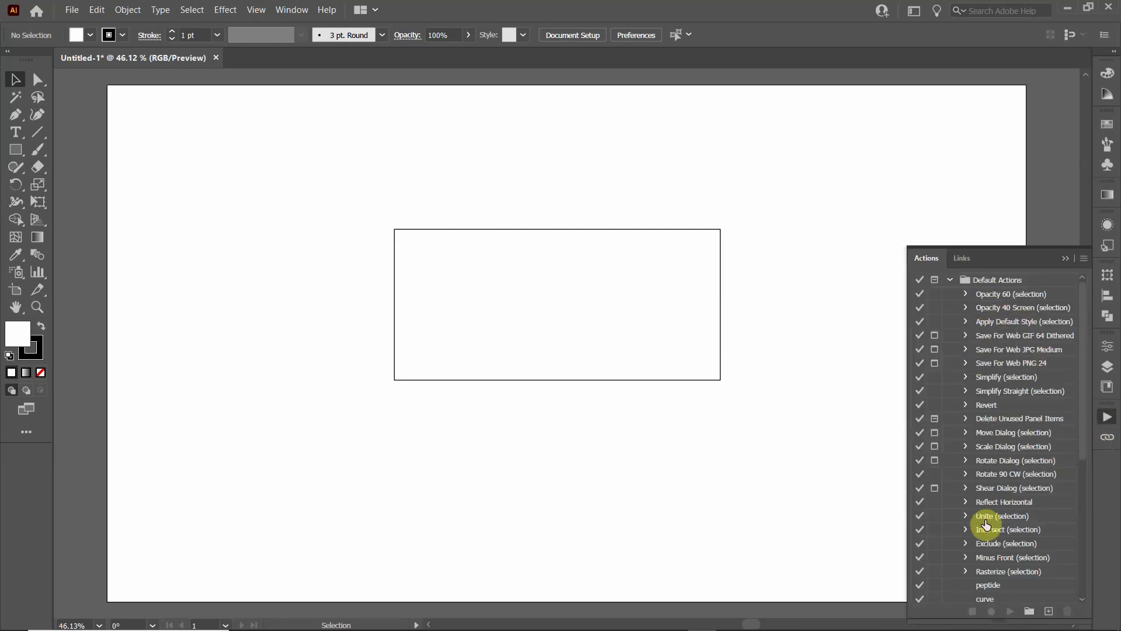
pyautogui.scroll(-4, 990, 555)
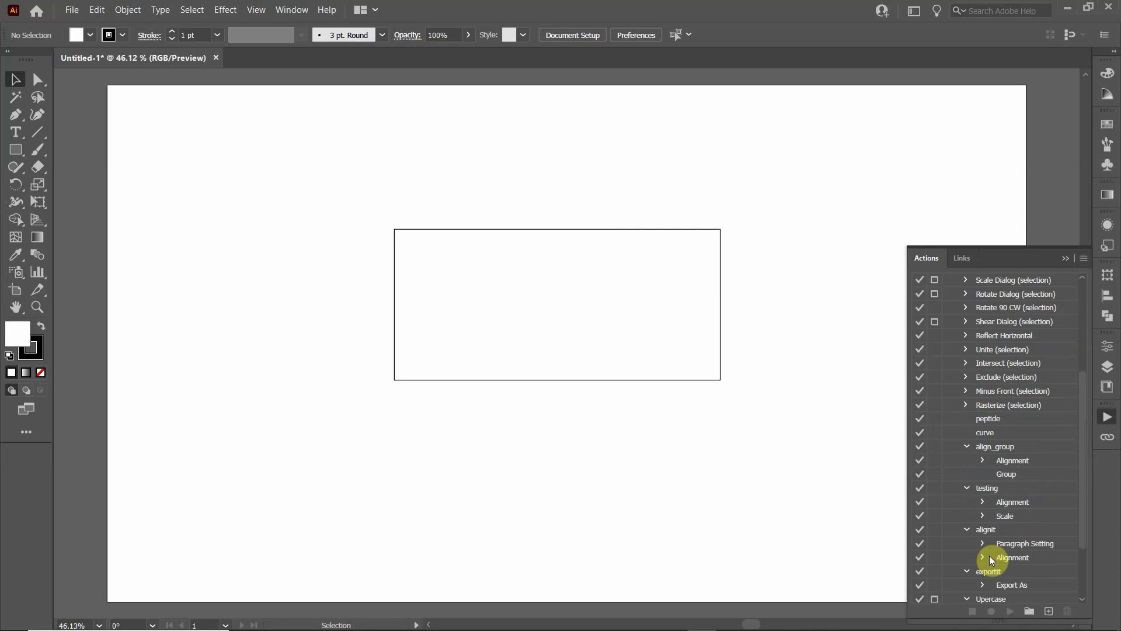
pyautogui.scroll(-2, 989, 556)
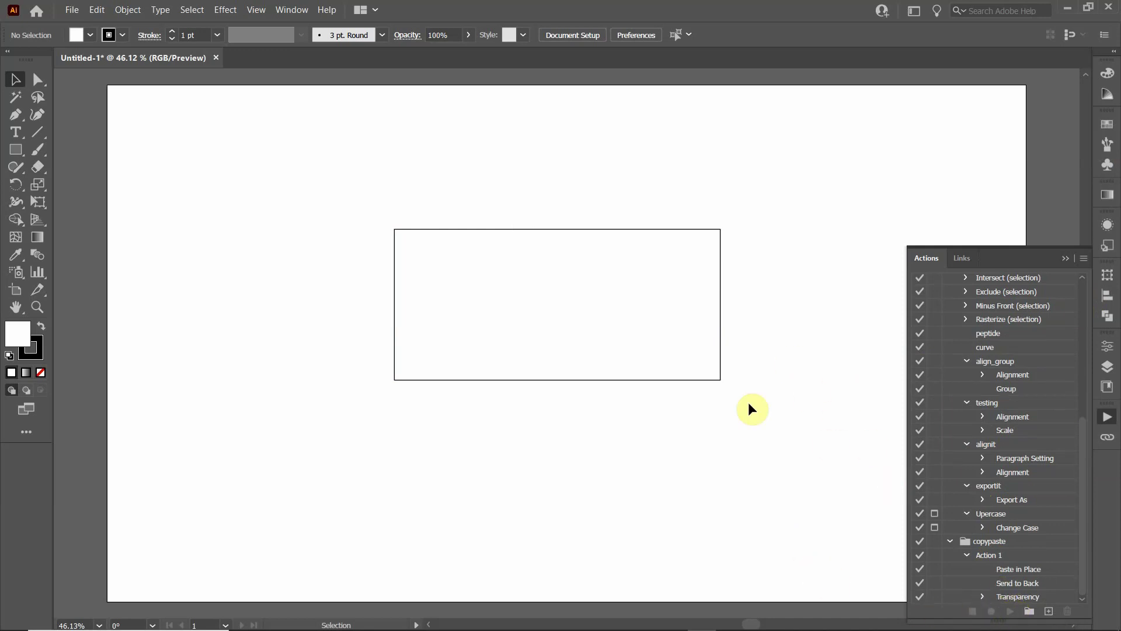
pyautogui.click(450, 238)
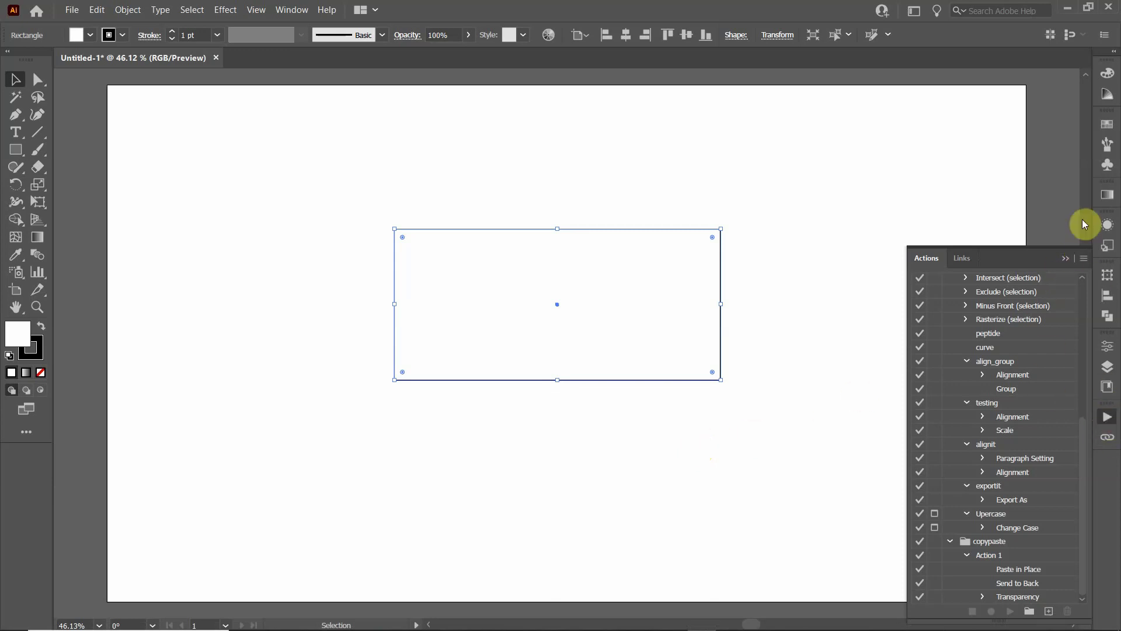
pyautogui.click(1065, 258)
pyautogui.click(569, 186)
# Select the white rectangle and delete it, leaving the artboard empty
pyautogui.click(570, 230)
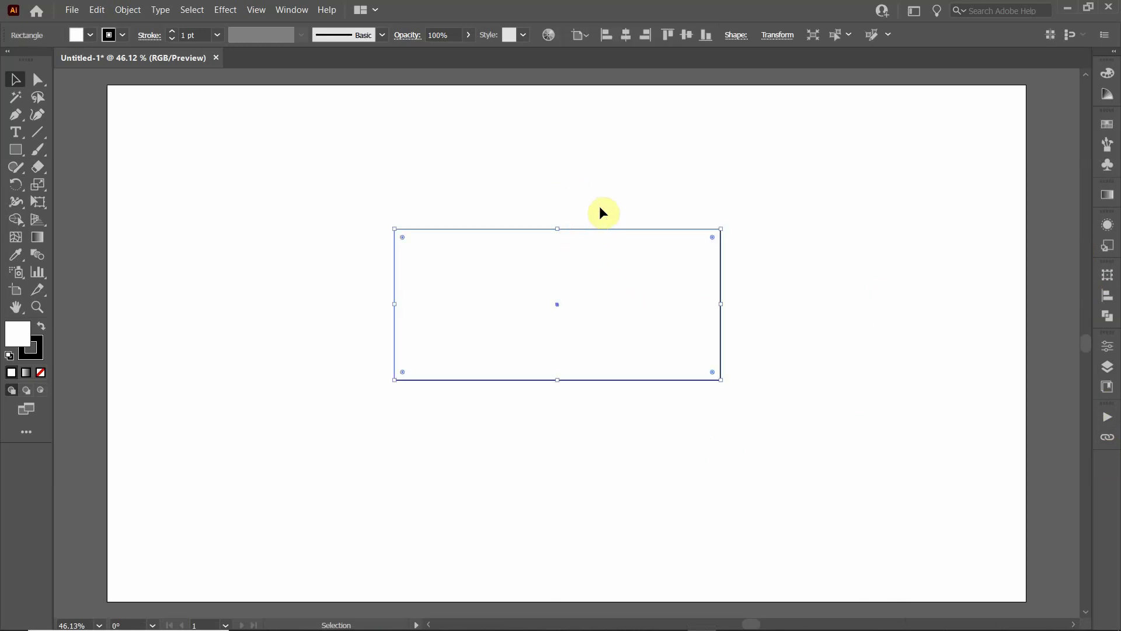
pyautogui.press('Delete')
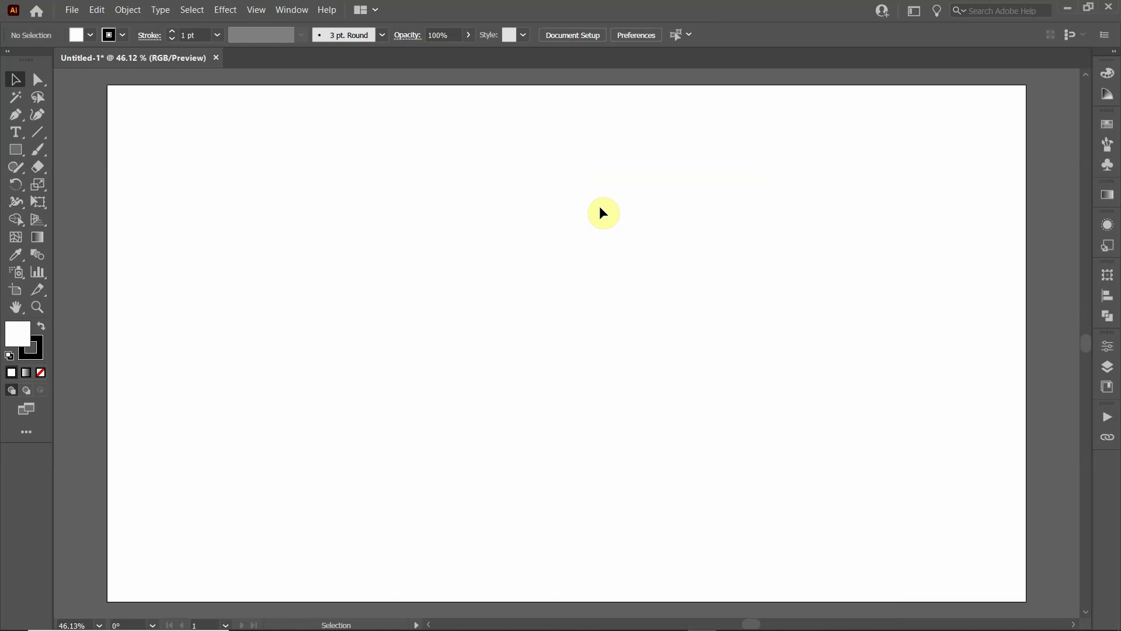
pyautogui.click(1115, 56)
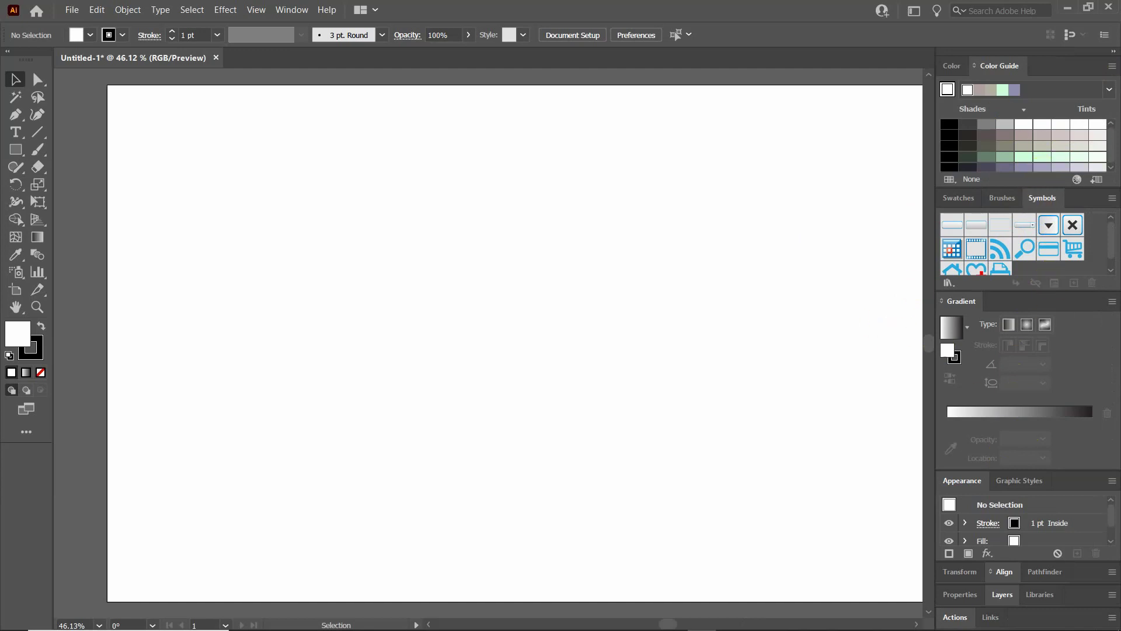
pyautogui.click(1111, 53)
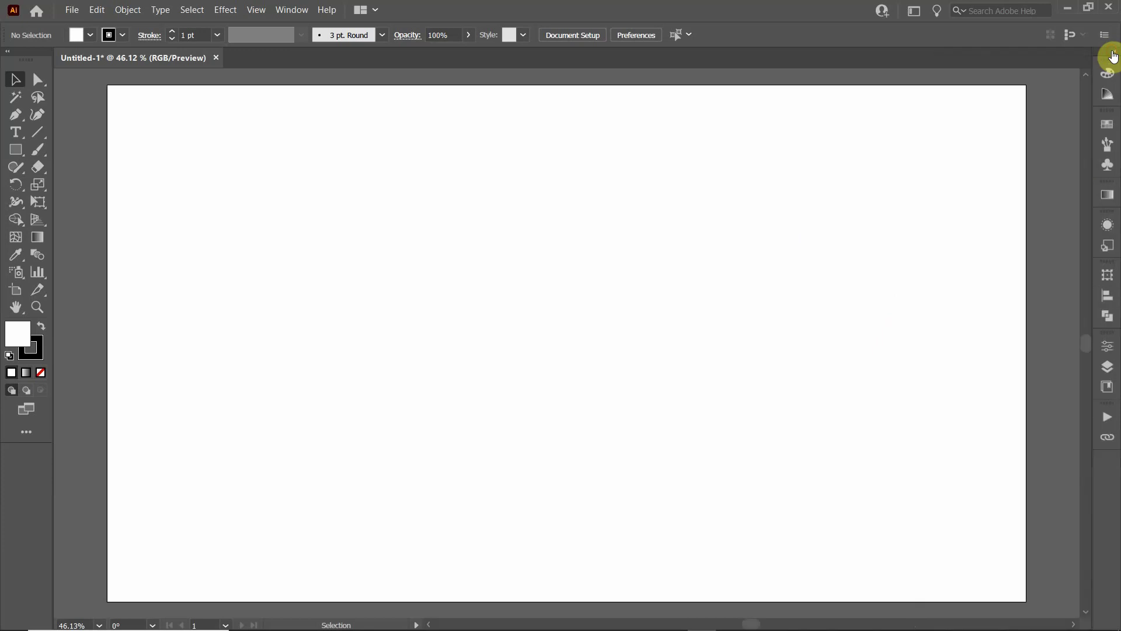
pyautogui.click(1107, 195)
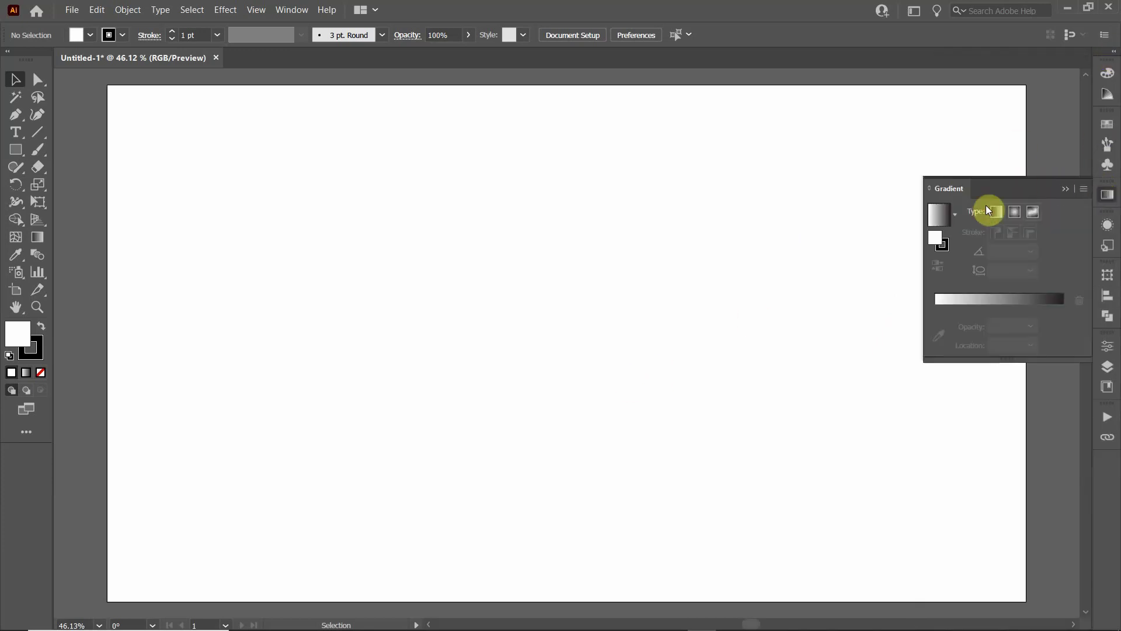
pyautogui.click(1068, 185)
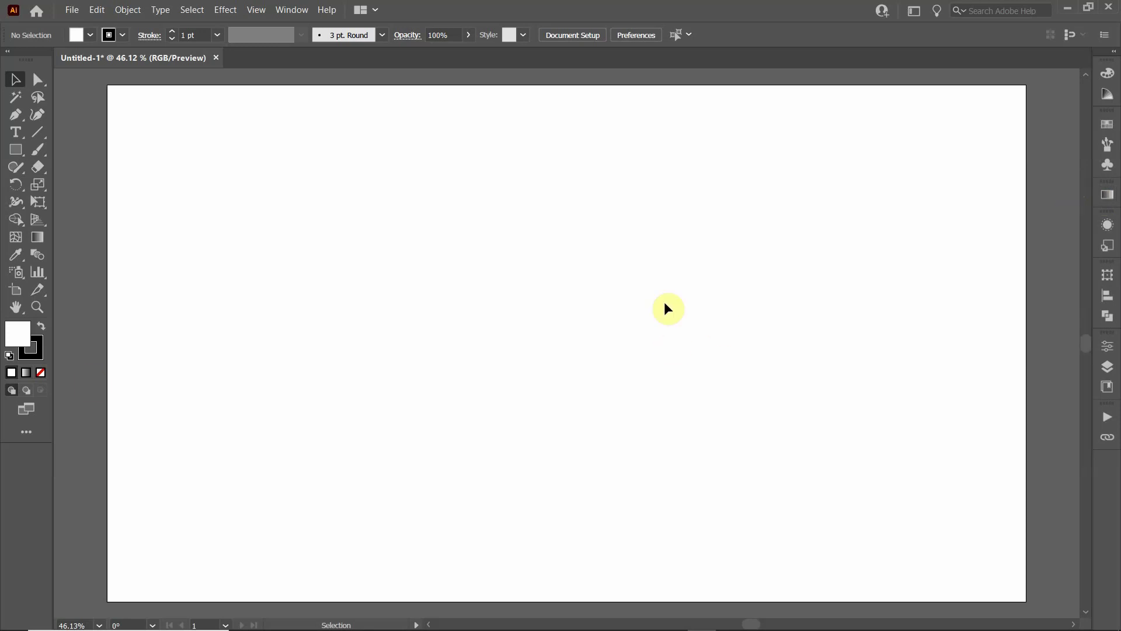